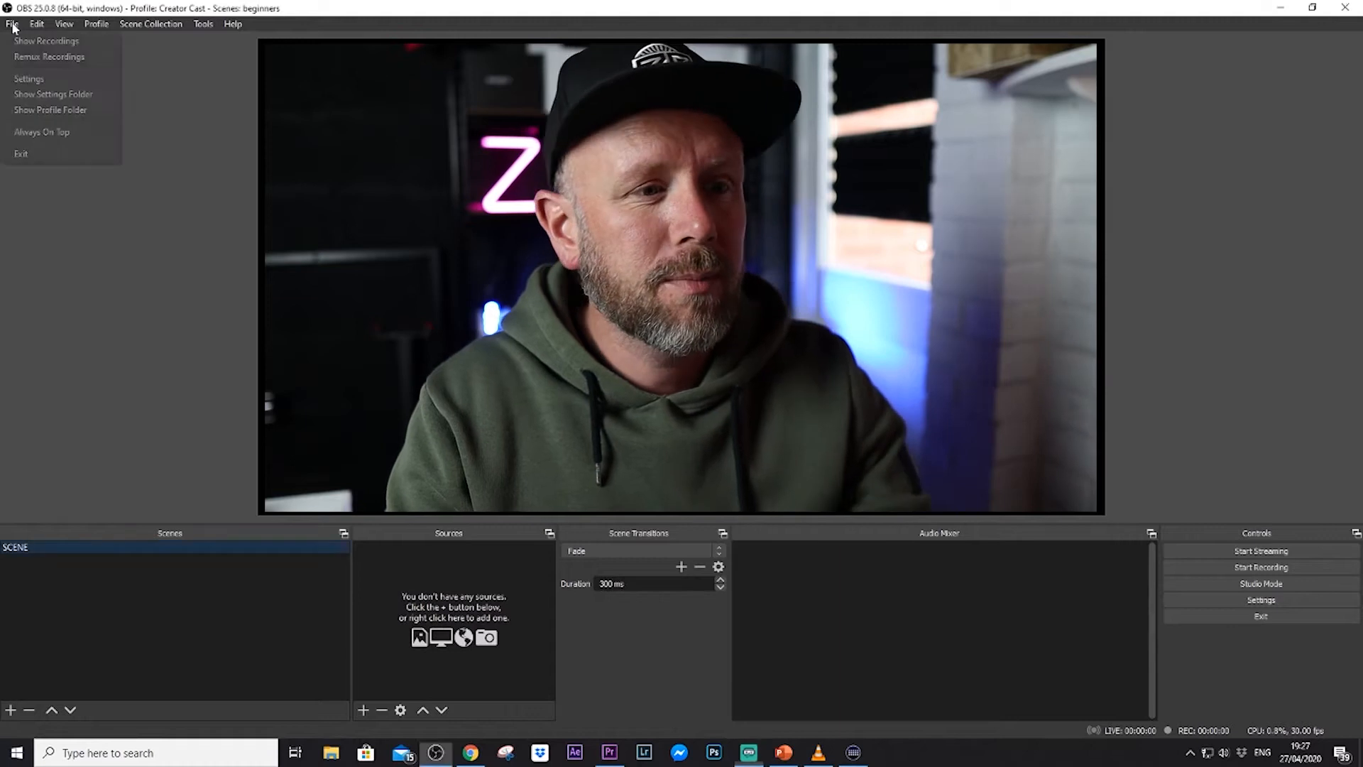
mouse_move(36, 24)
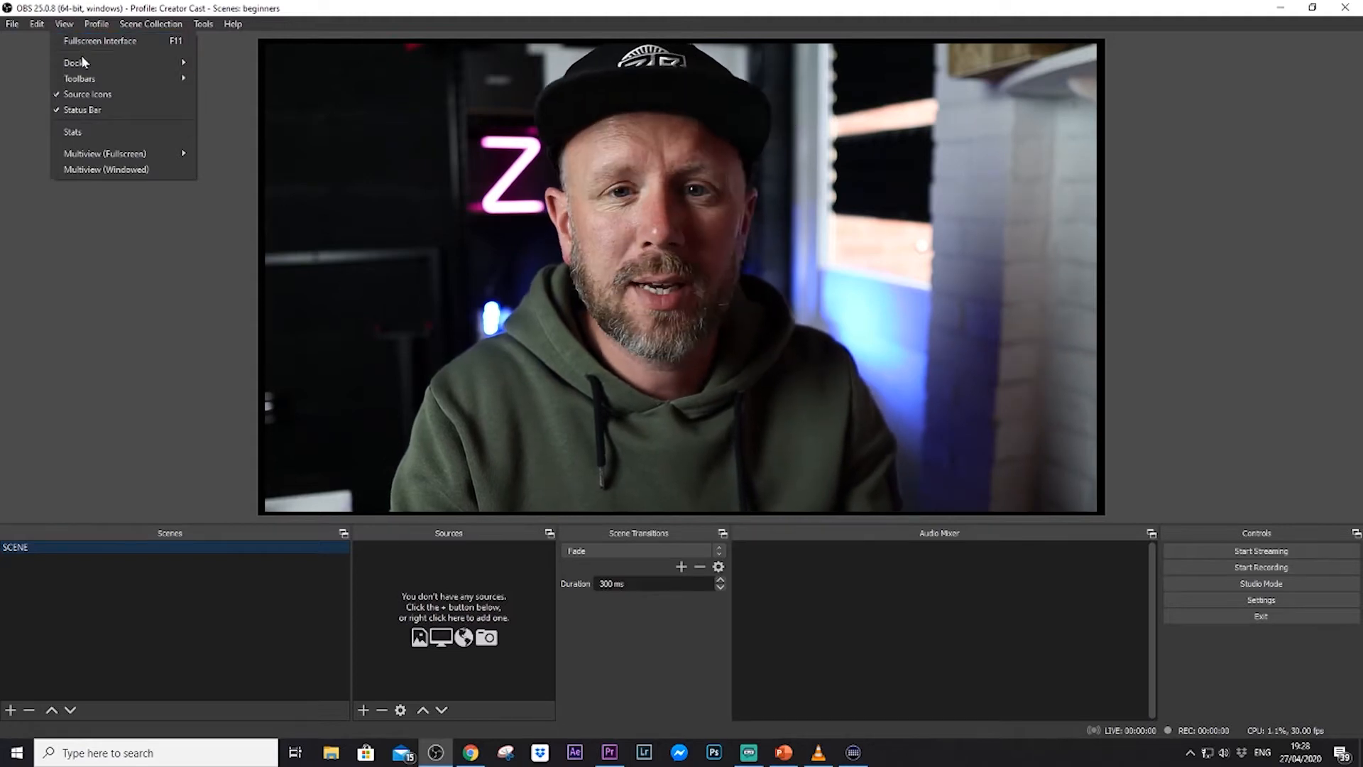
mouse_move(84, 66)
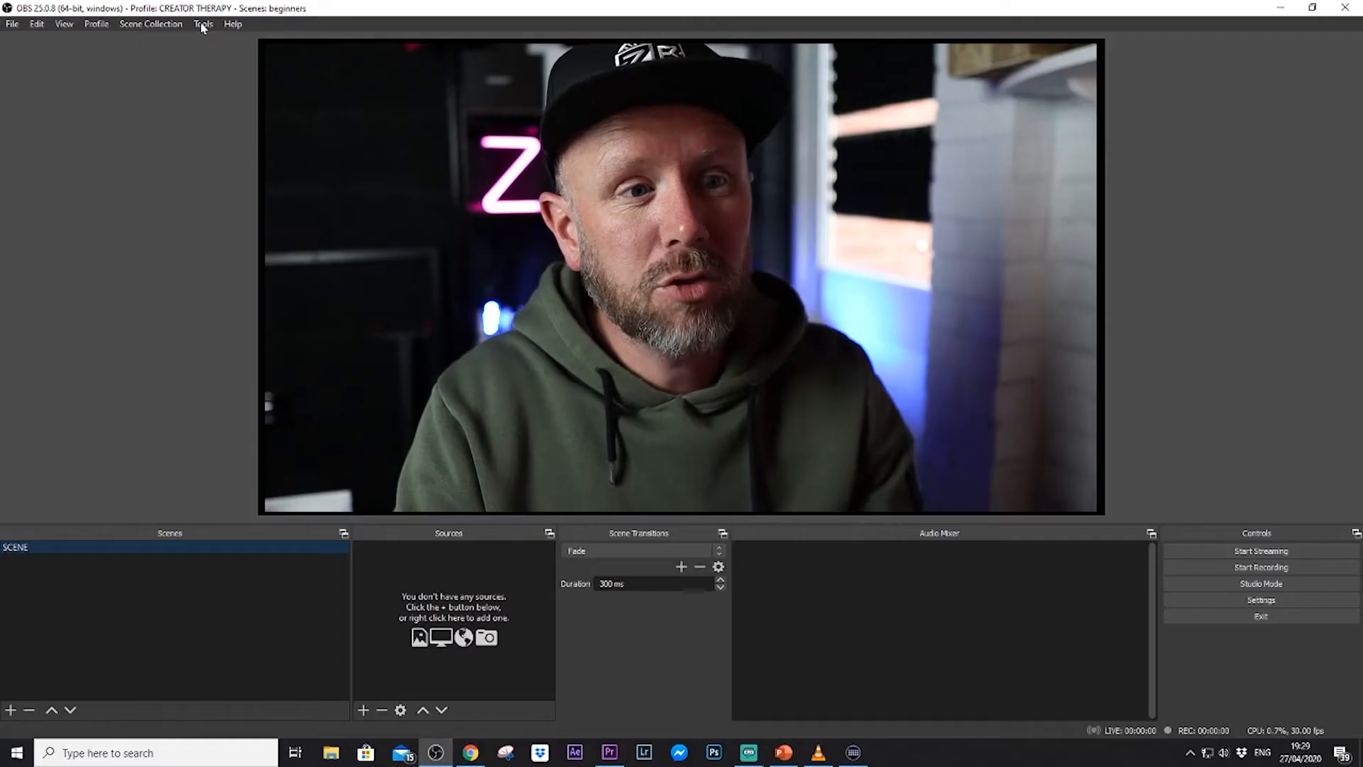
click(204, 24)
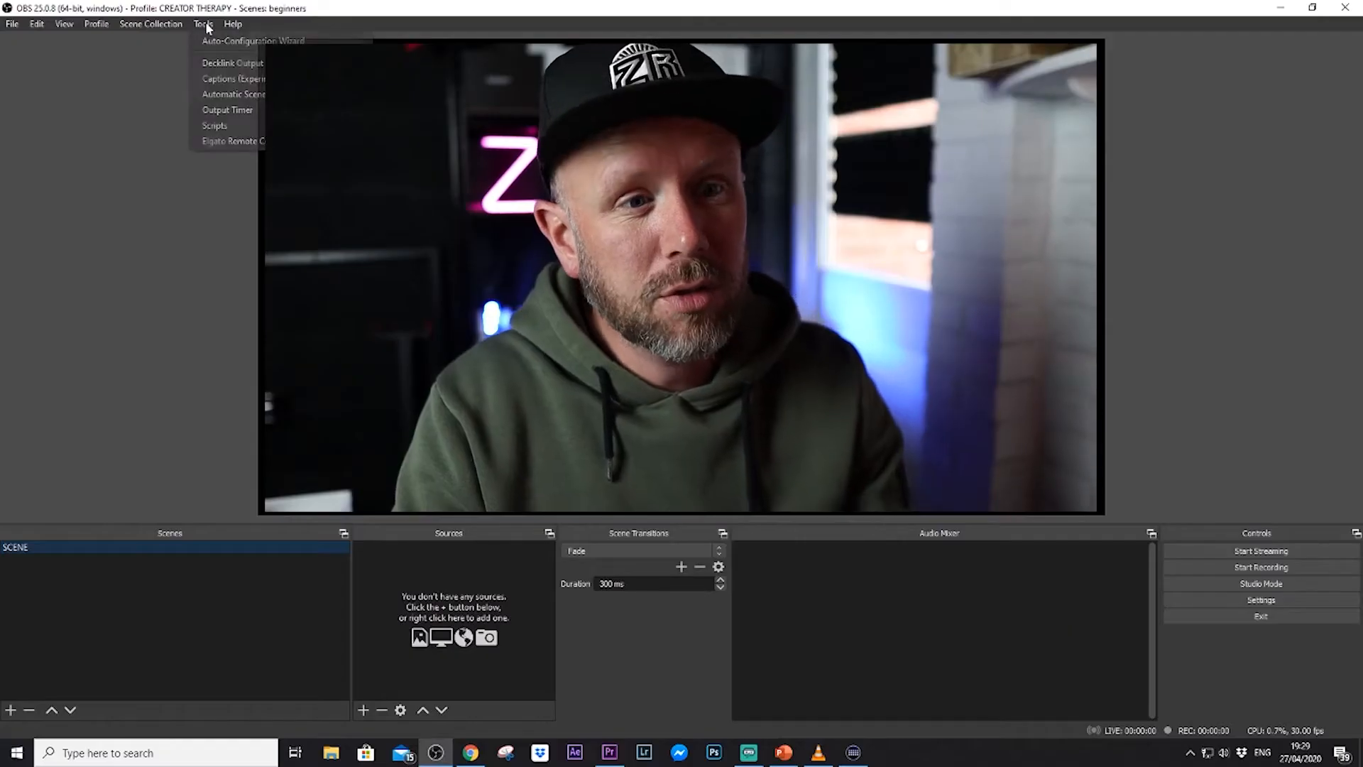
mouse_move(230, 27)
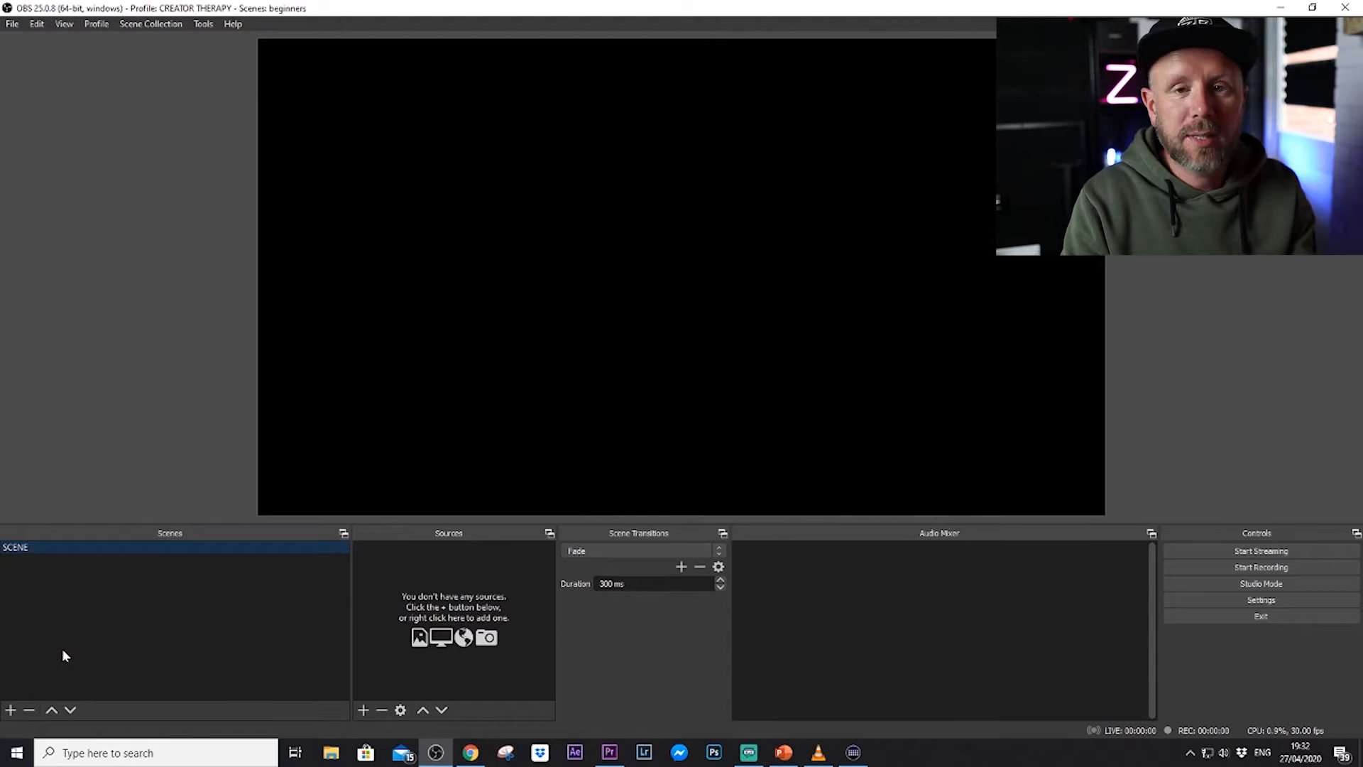
Add a new scene named GOPRO CAM.
click(10, 710)
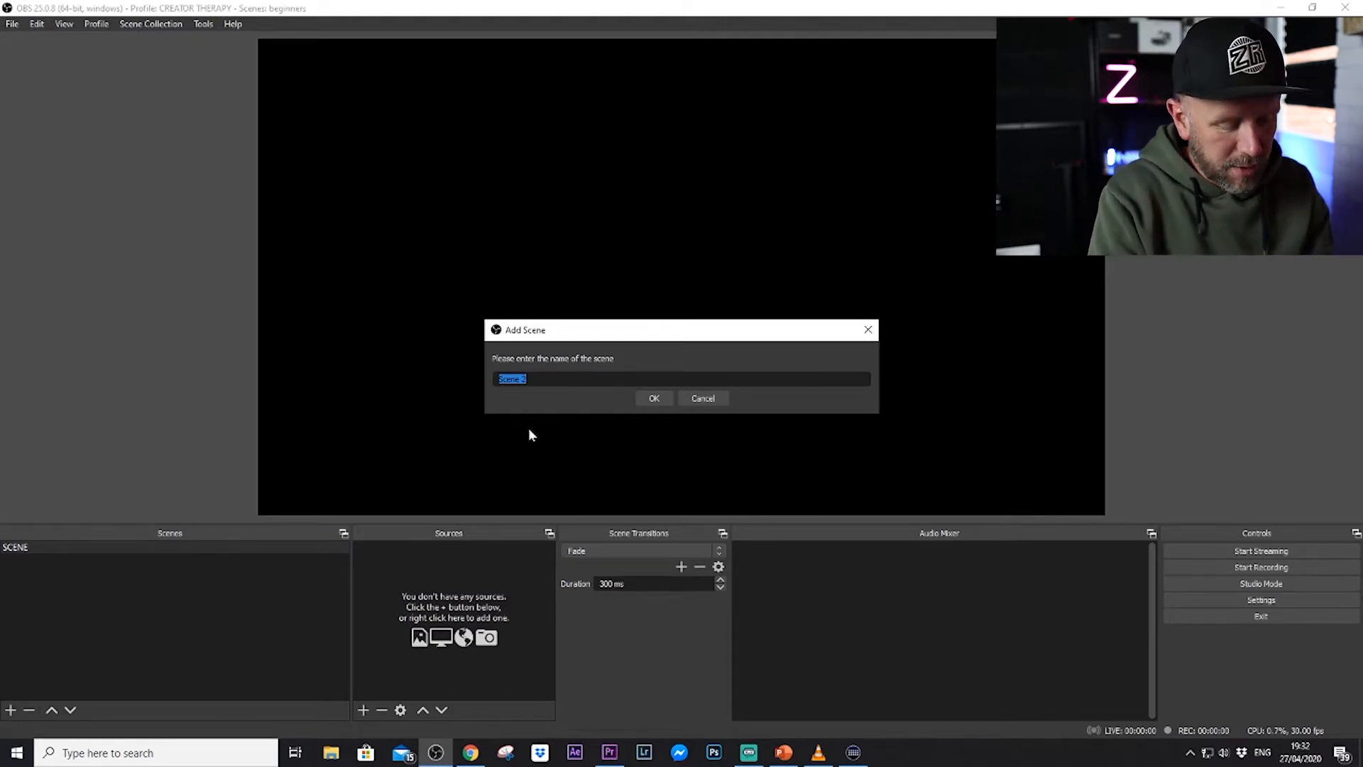
text(GORPO)
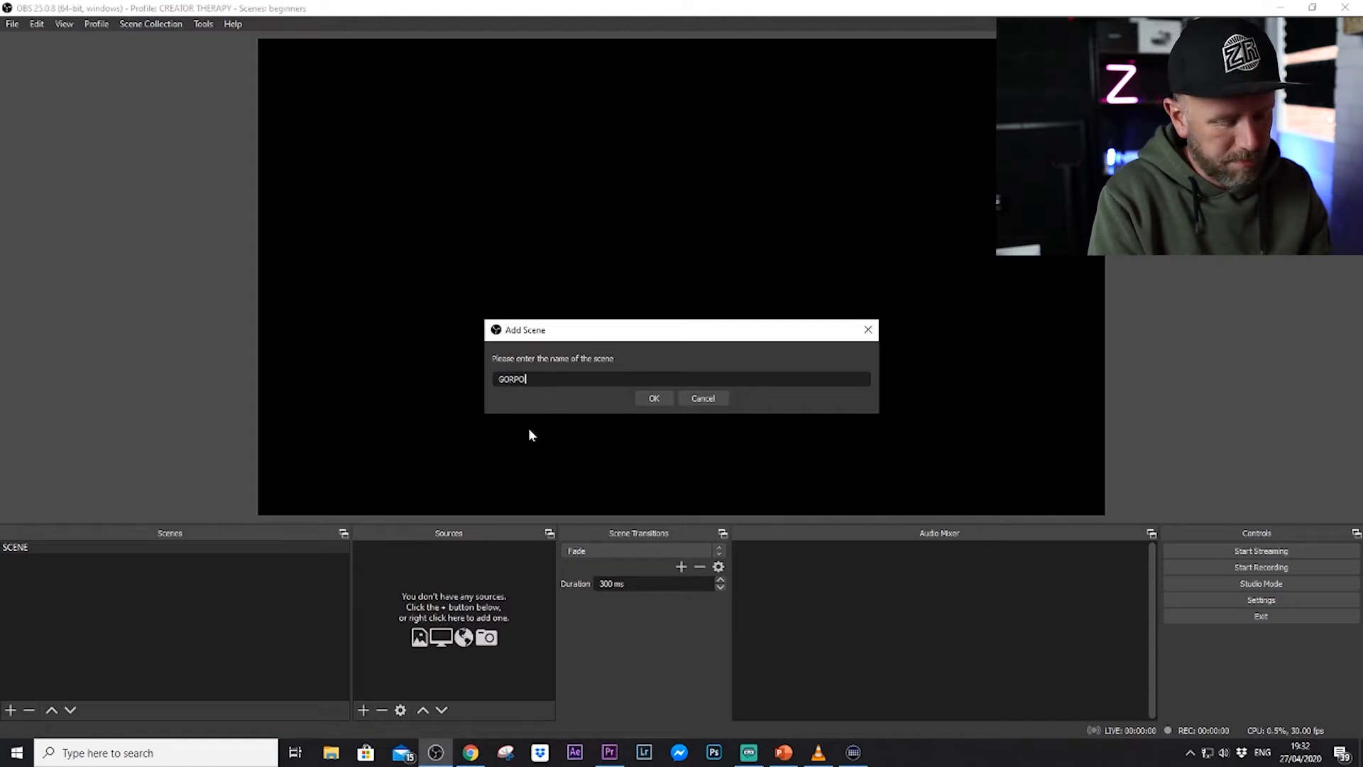
key(BackSpace)
key(BackSpace)
key(BackSpace)
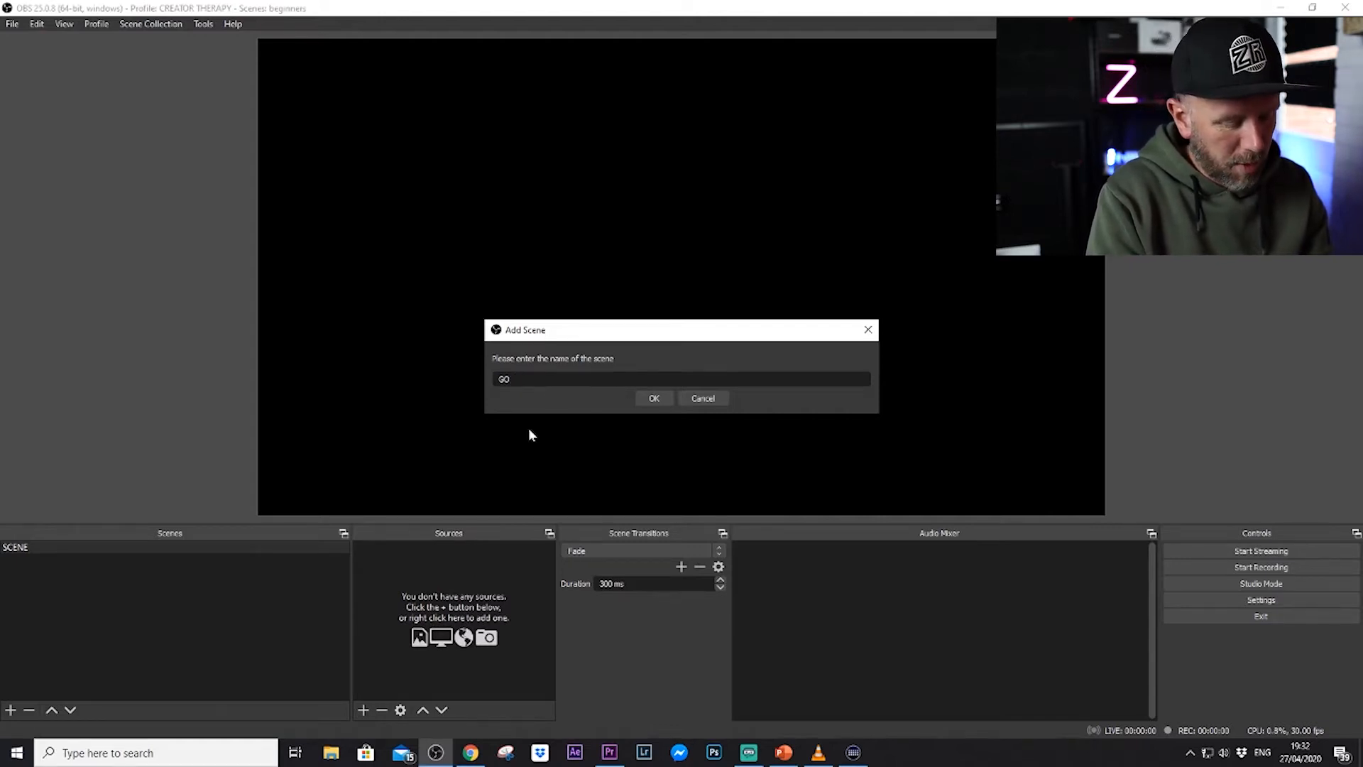
text(PRO CAM)
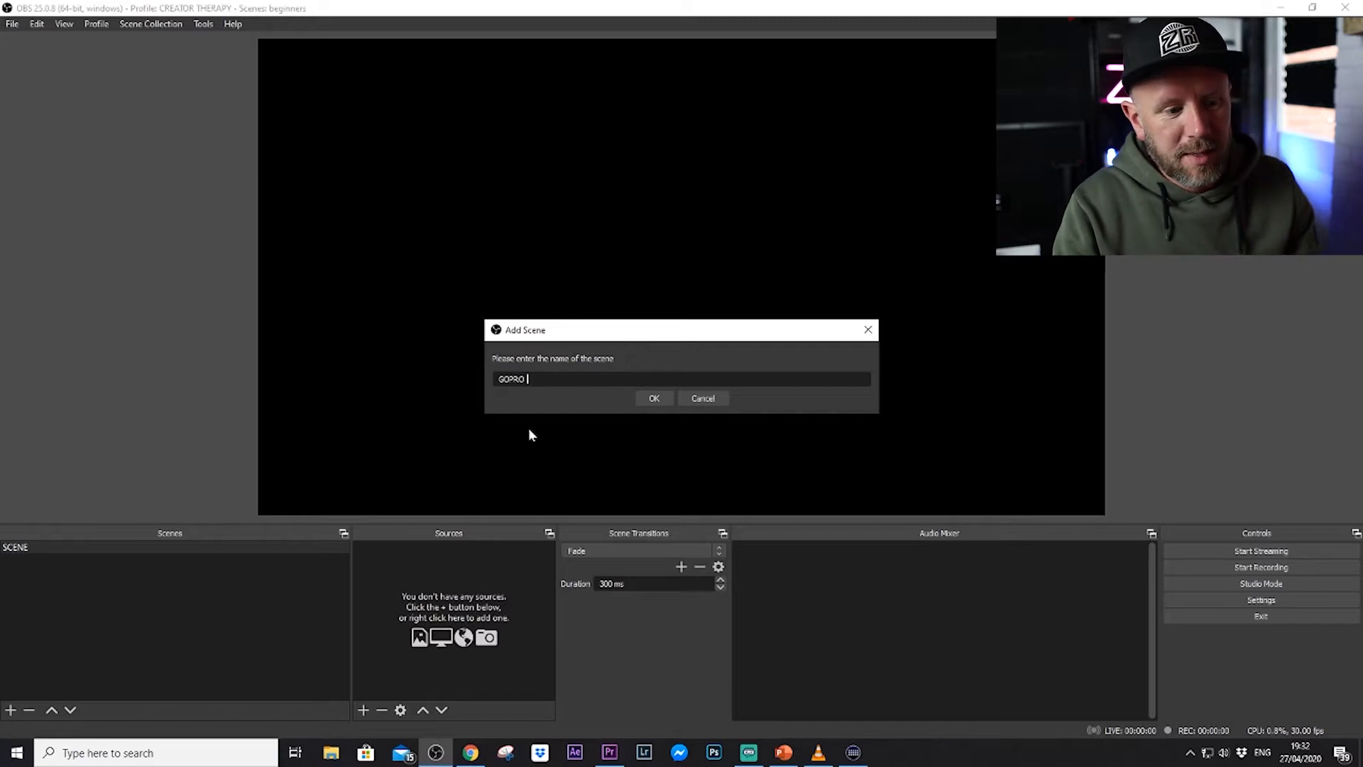
key(Return)
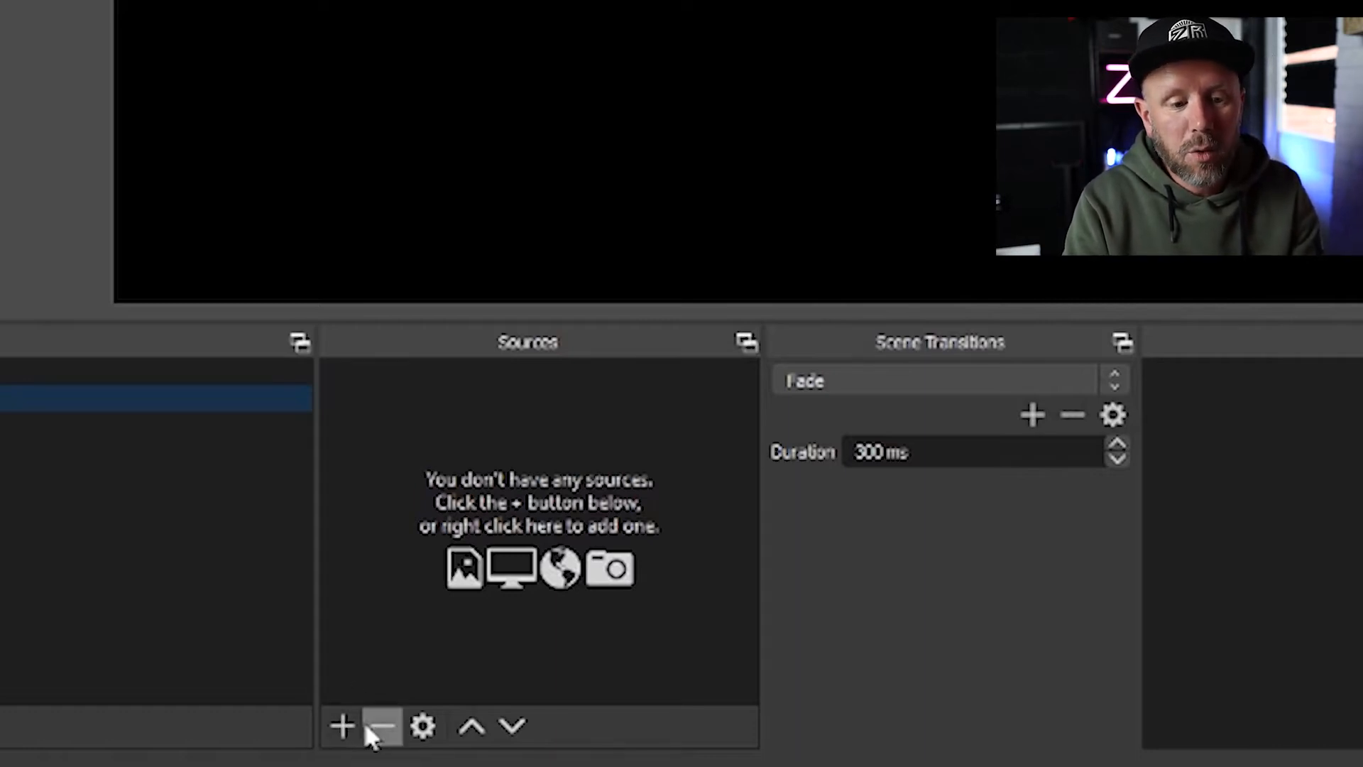
Add a video capture device source named GOPRO to the scene, using the Game Capture HD60 S (Video) (#01) device.
click(343, 727)
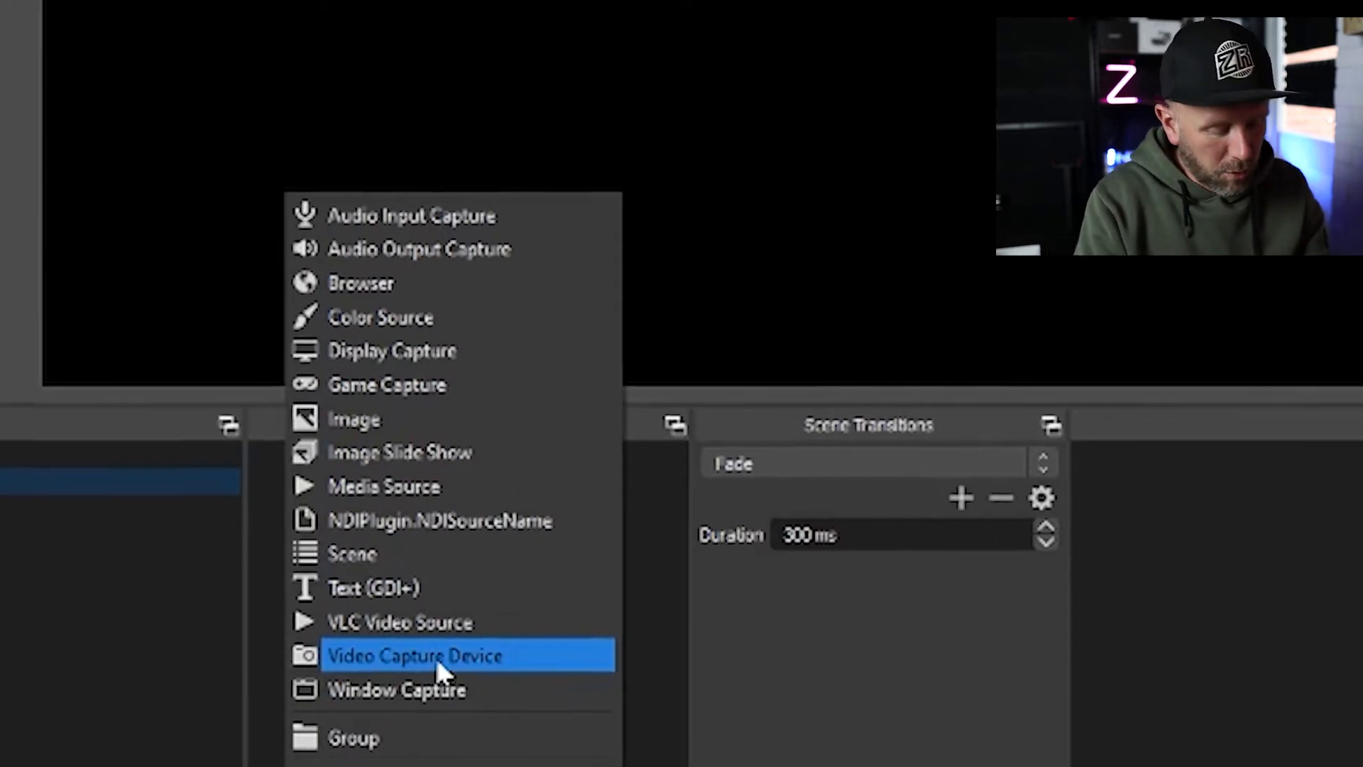
click(508, 587)
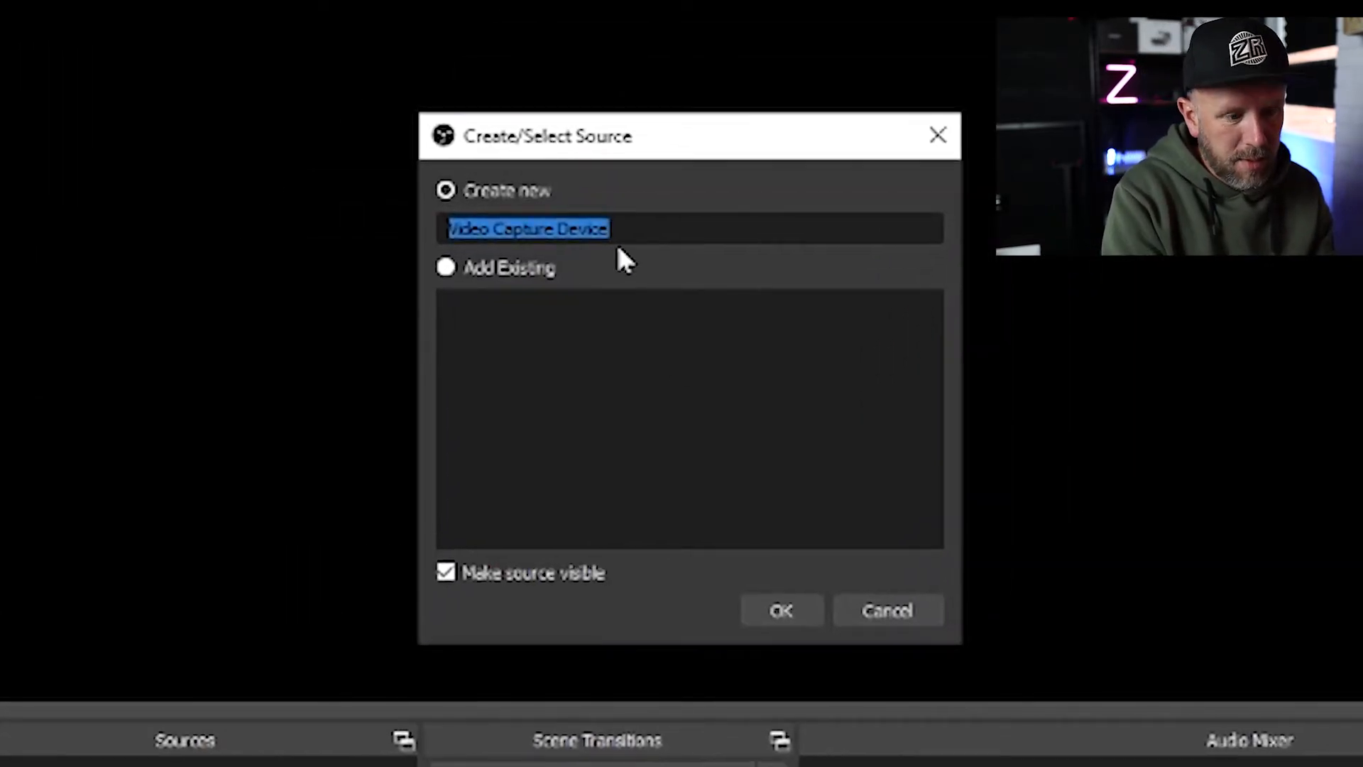
text(GOPRO)
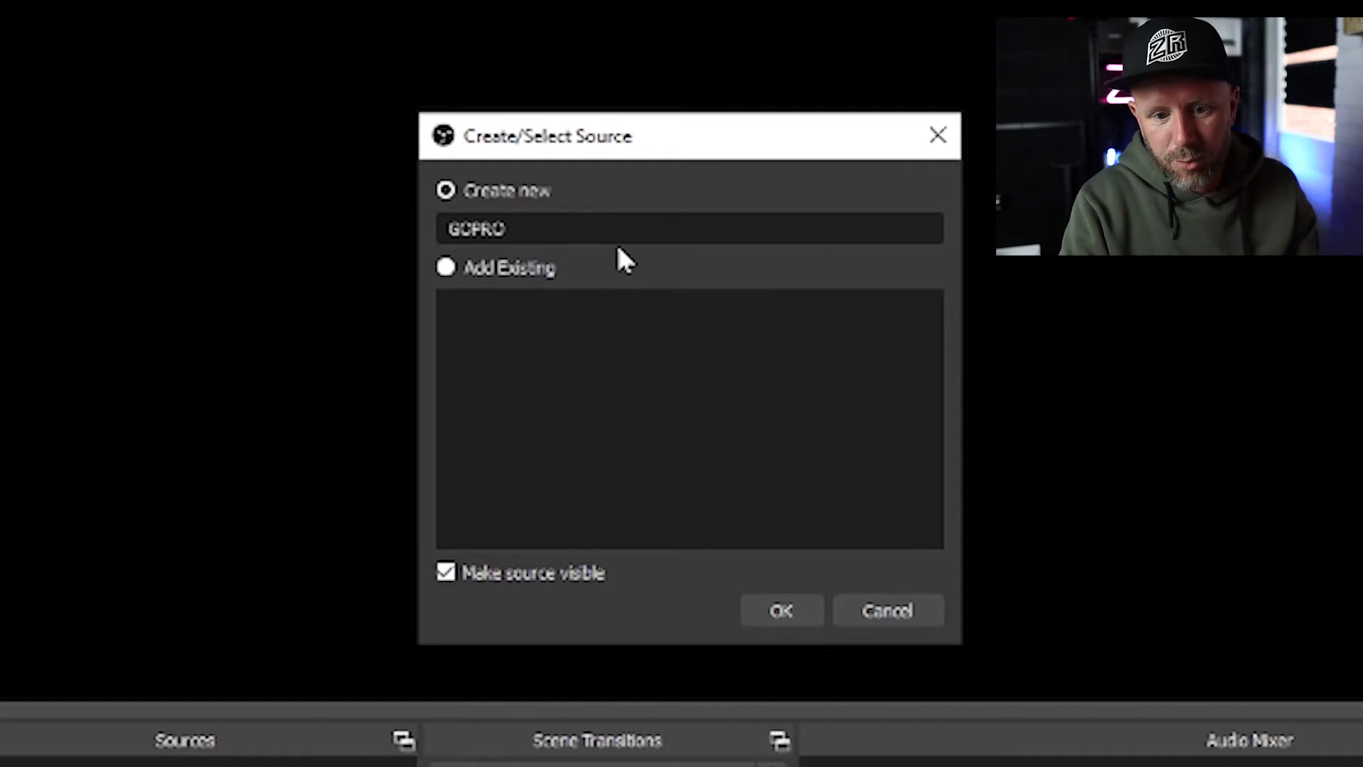
click(756, 557)
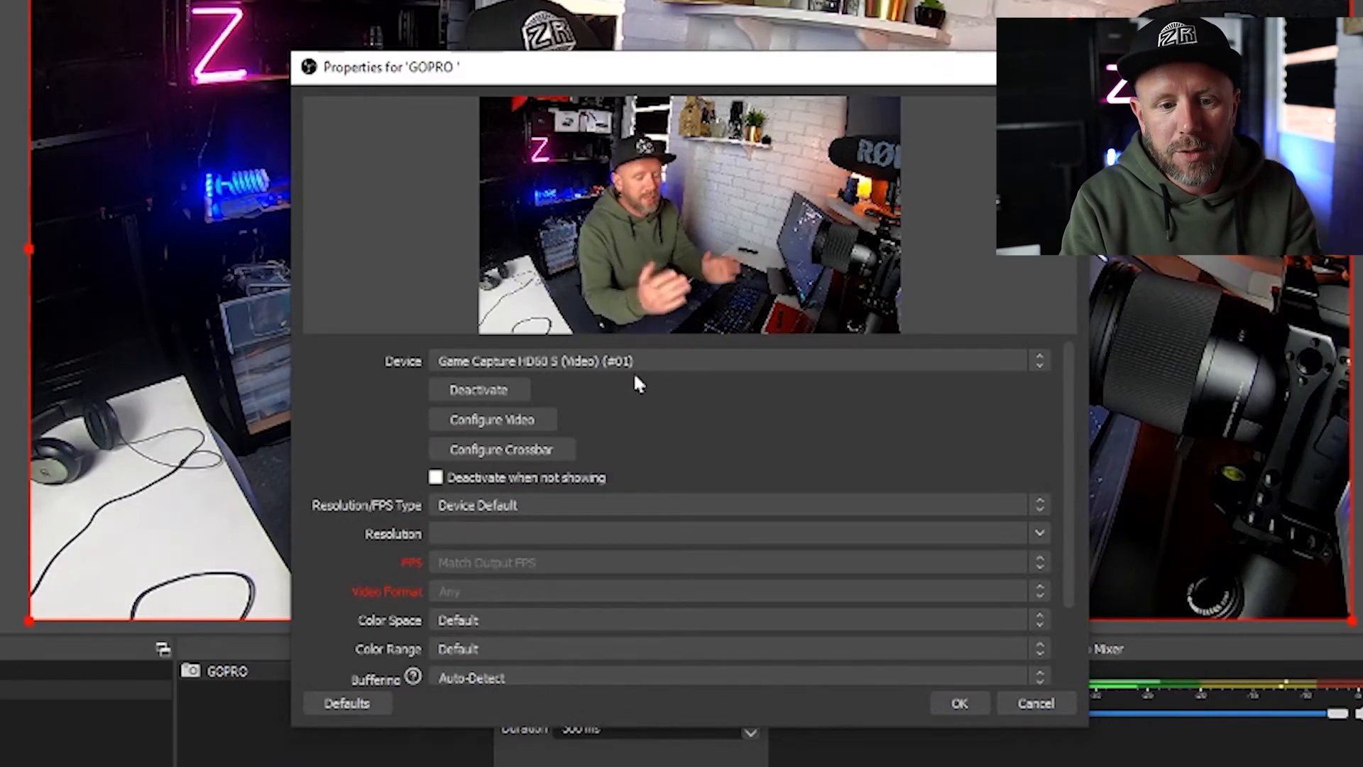
click(644, 360)
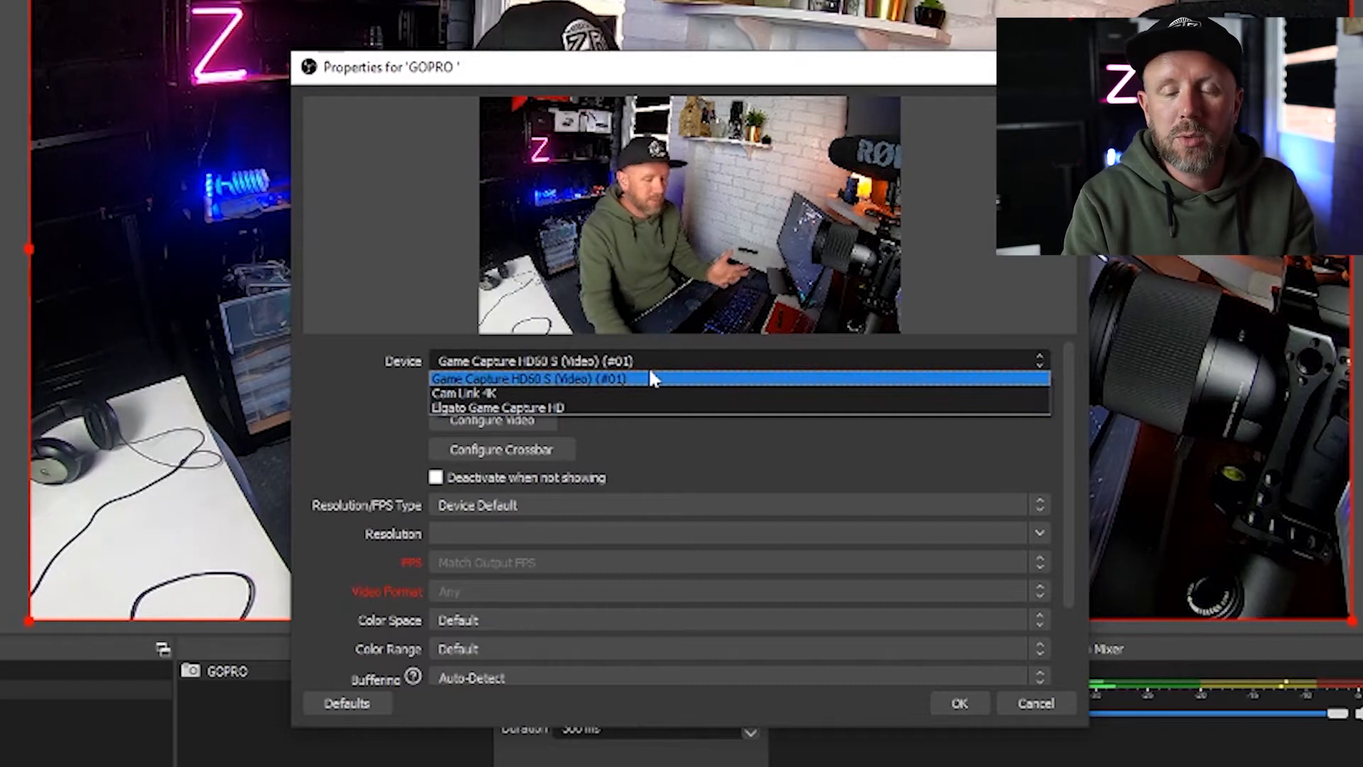
click(648, 370)
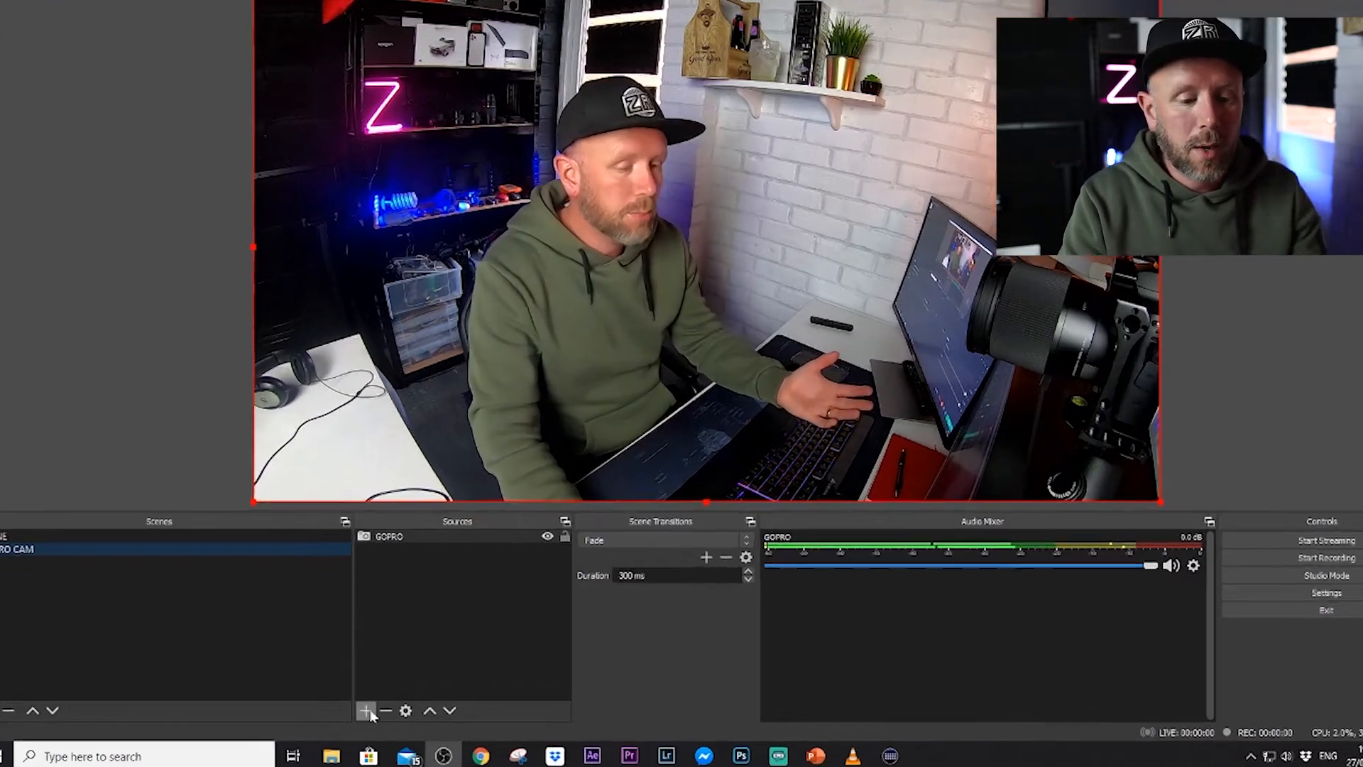
Add an audio input capture source named MIC using the Blue Snowball microphone, and mute the GOPRO audio.
click(363, 709)
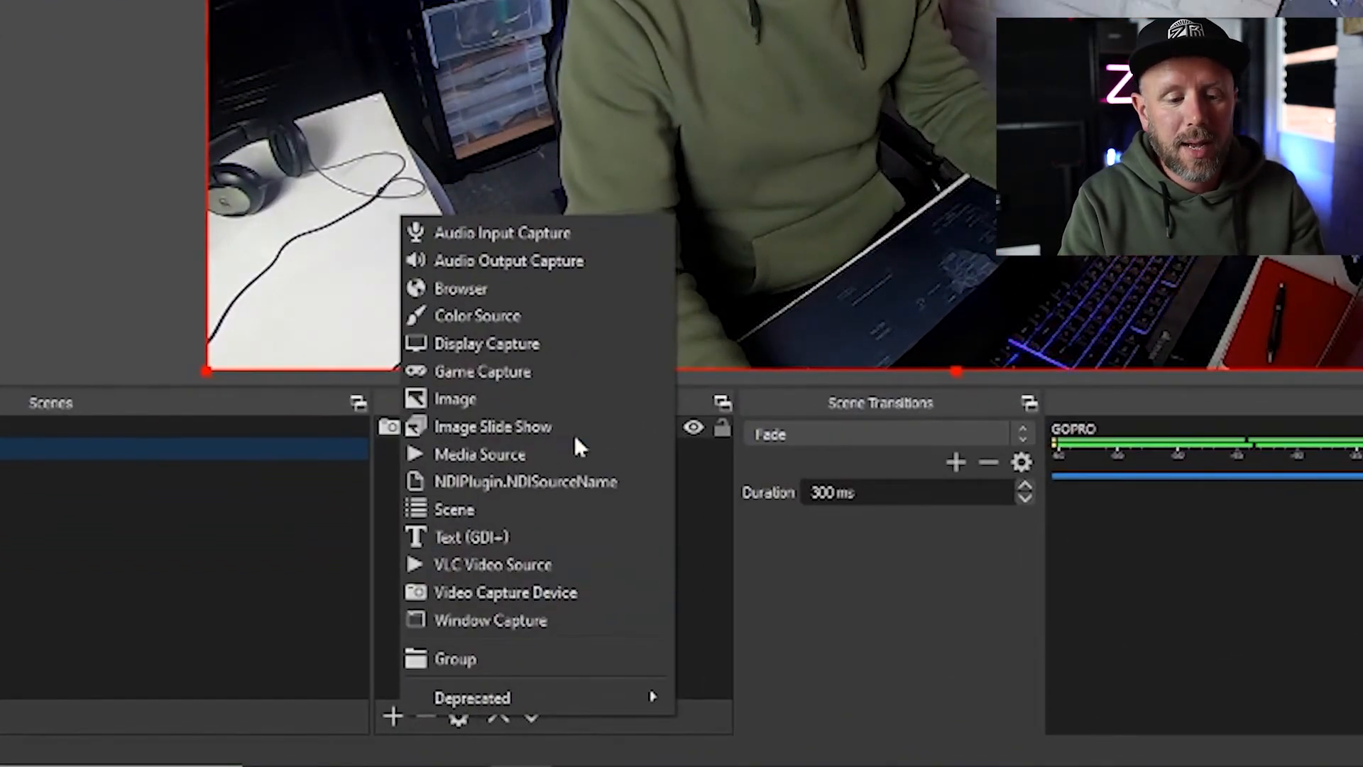
click(583, 239)
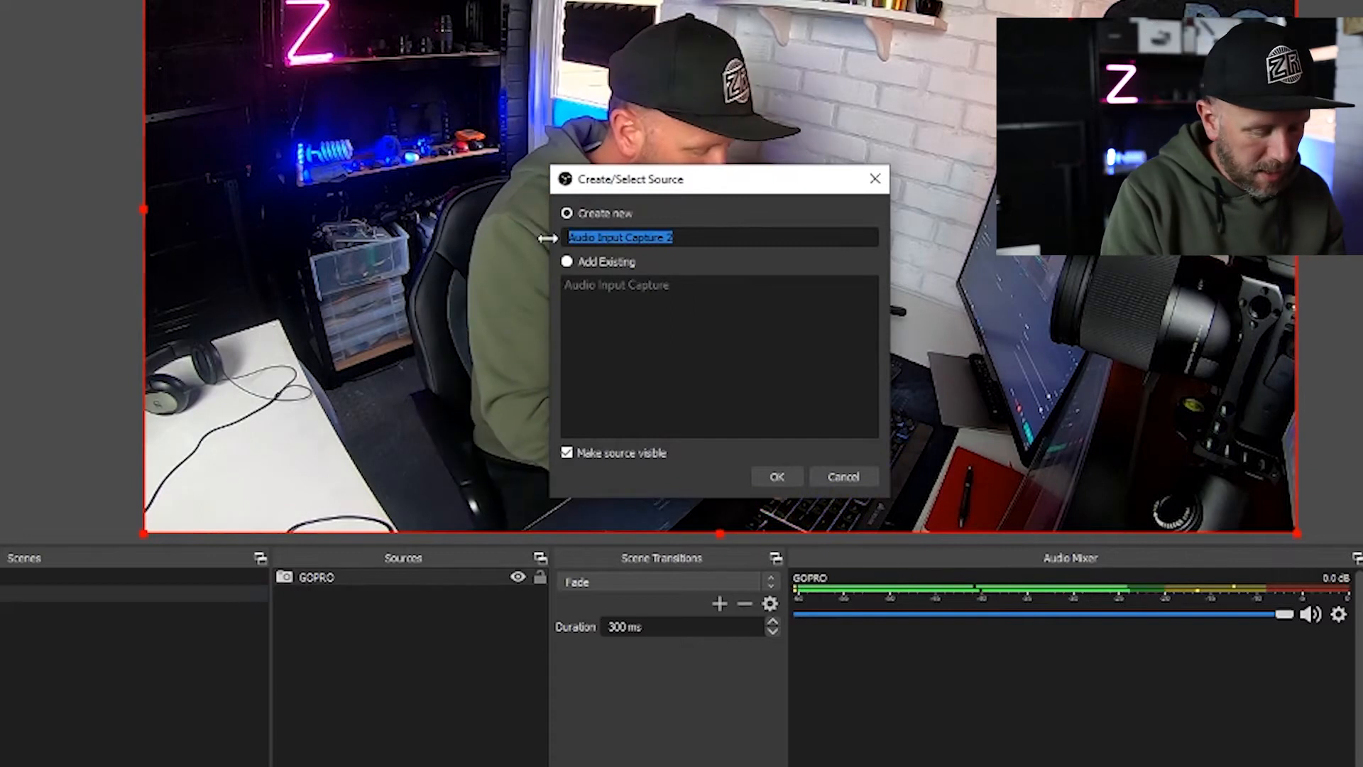
text(MIC)
key(Return)
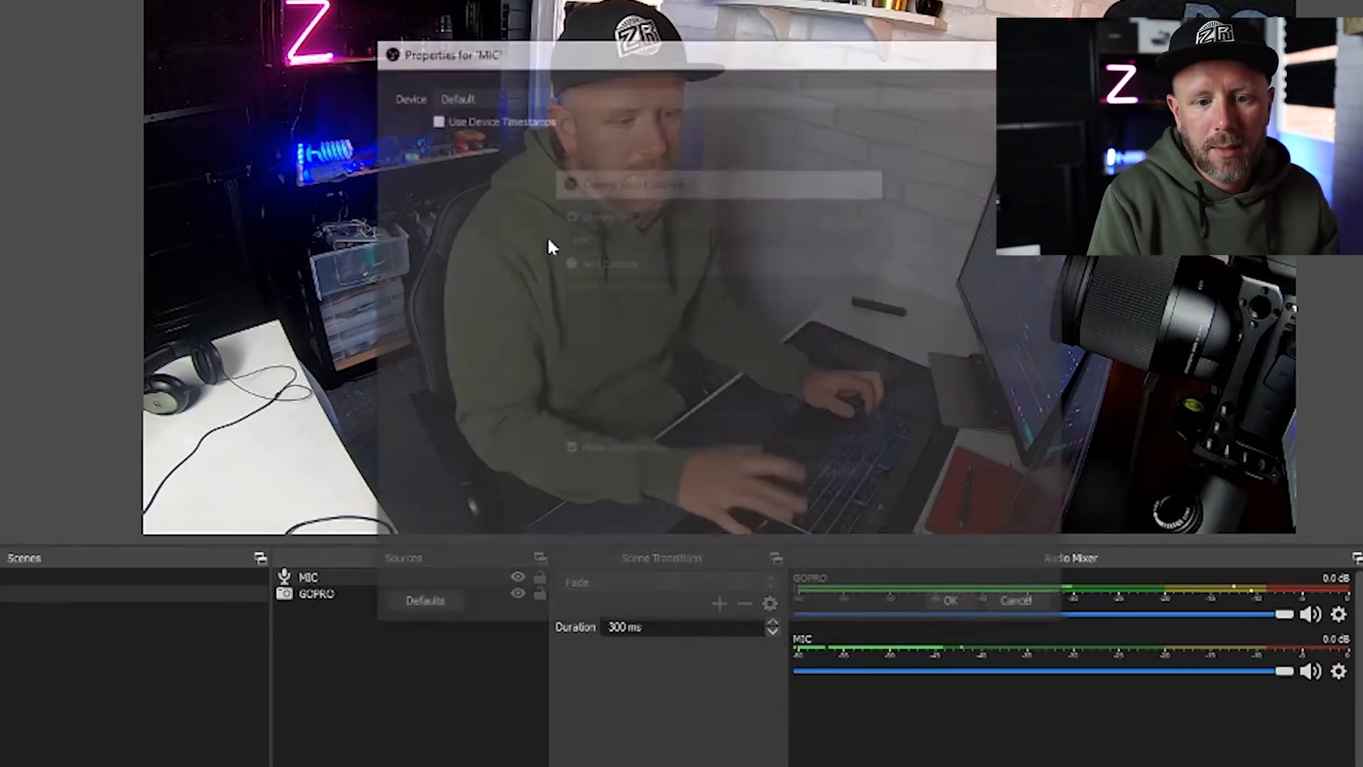
click(557, 96)
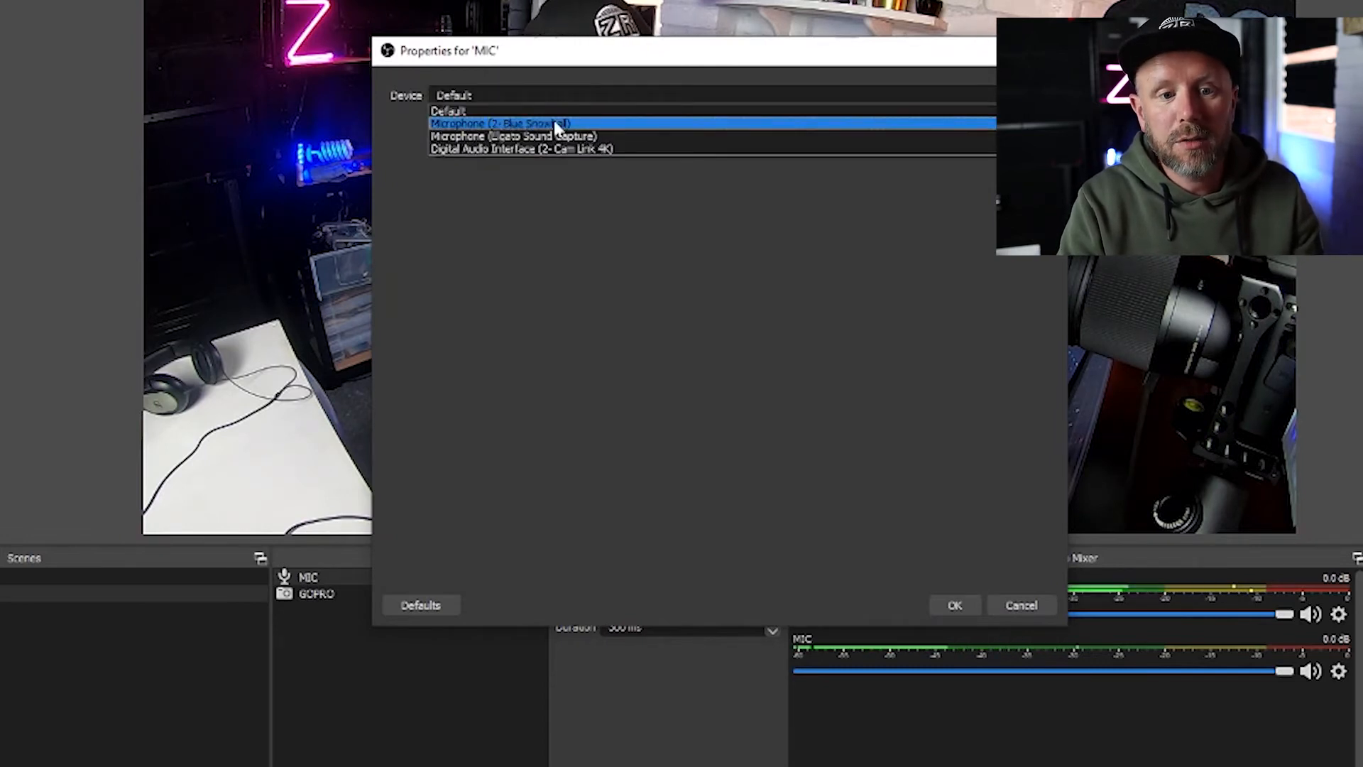
click(558, 124)
click(954, 605)
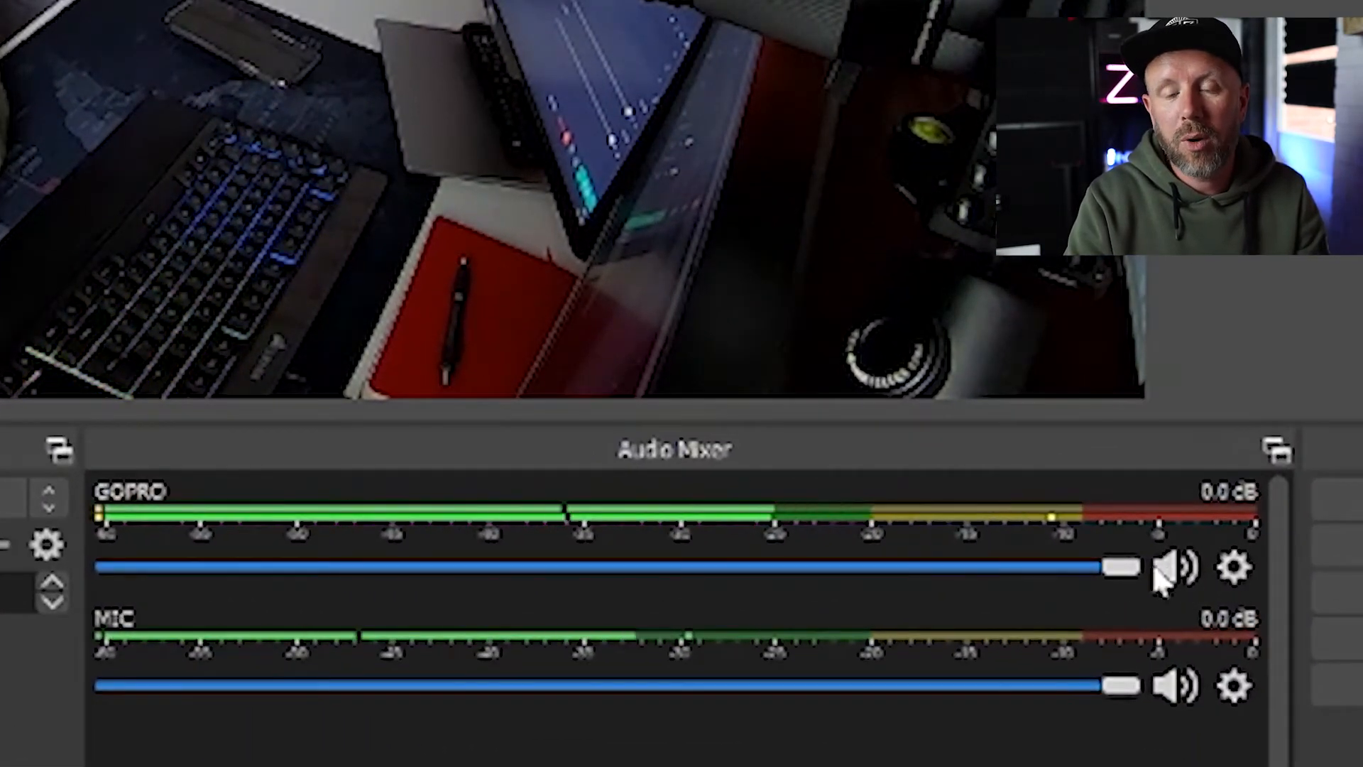
click(1175, 575)
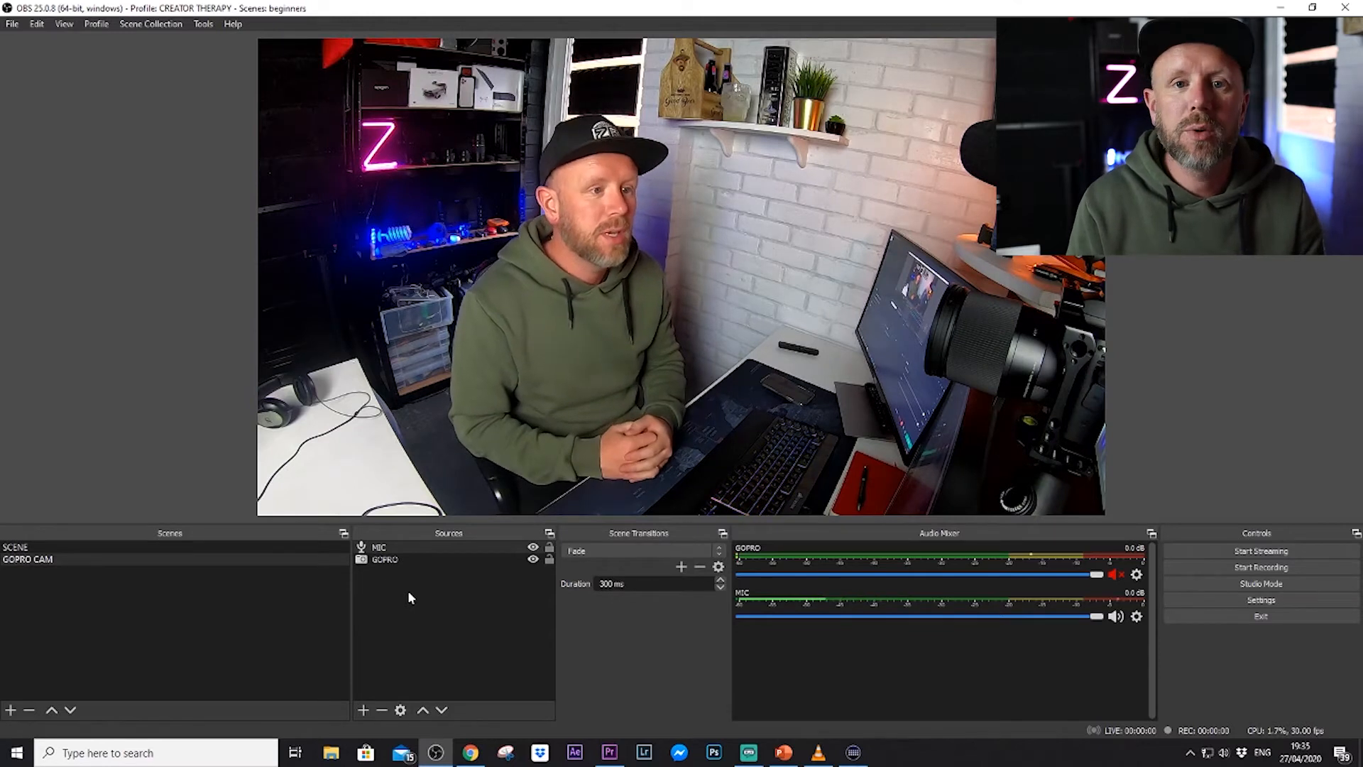
Add an image source named bg that uses the images JPG file from the Desktop folder.
click(363, 710)
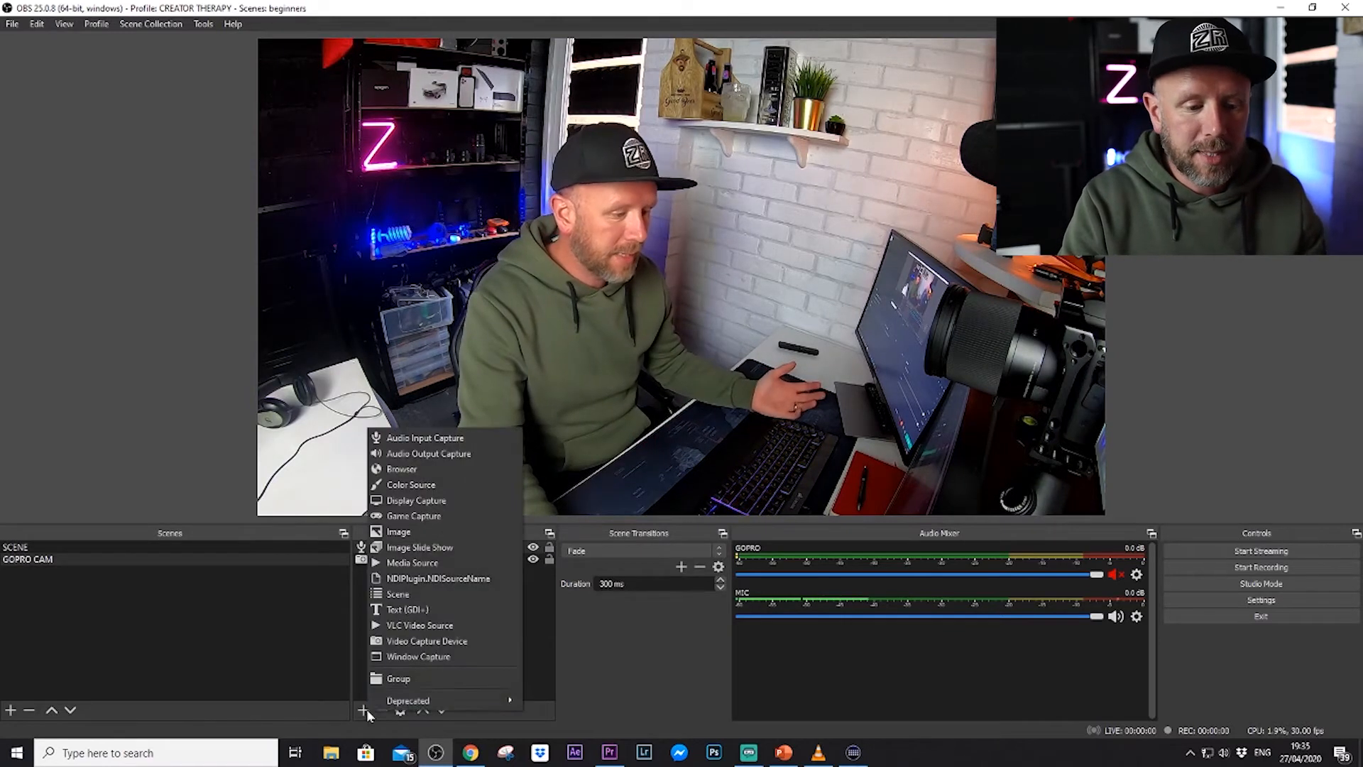
click(431, 532)
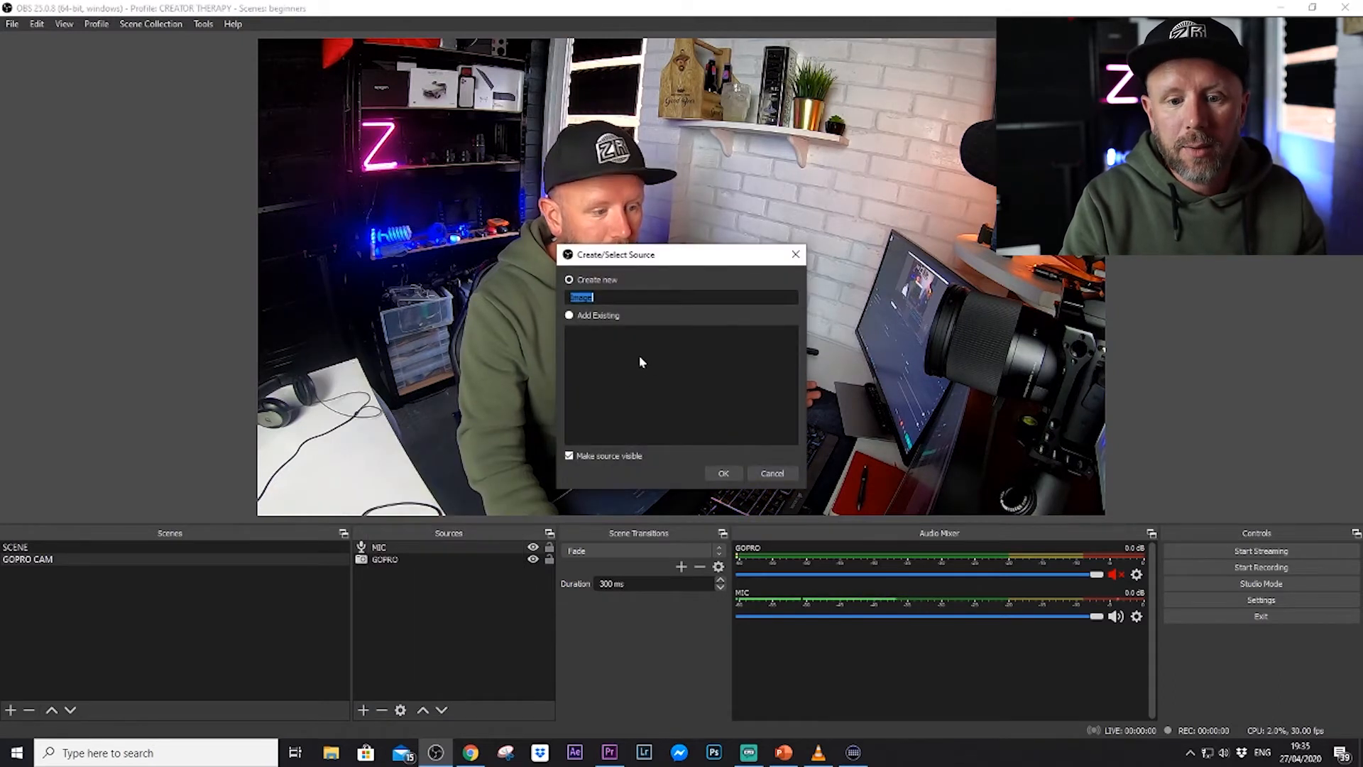
text(bc)
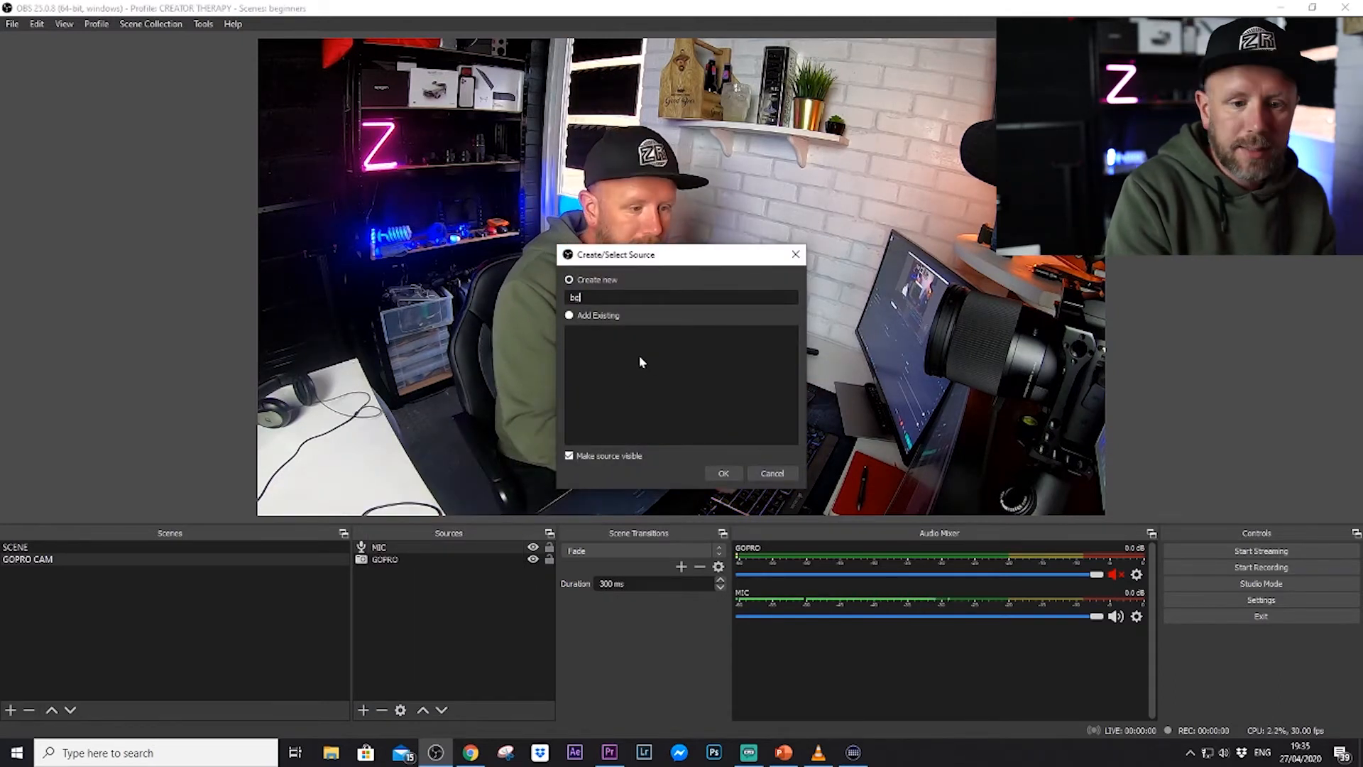
key(Return)
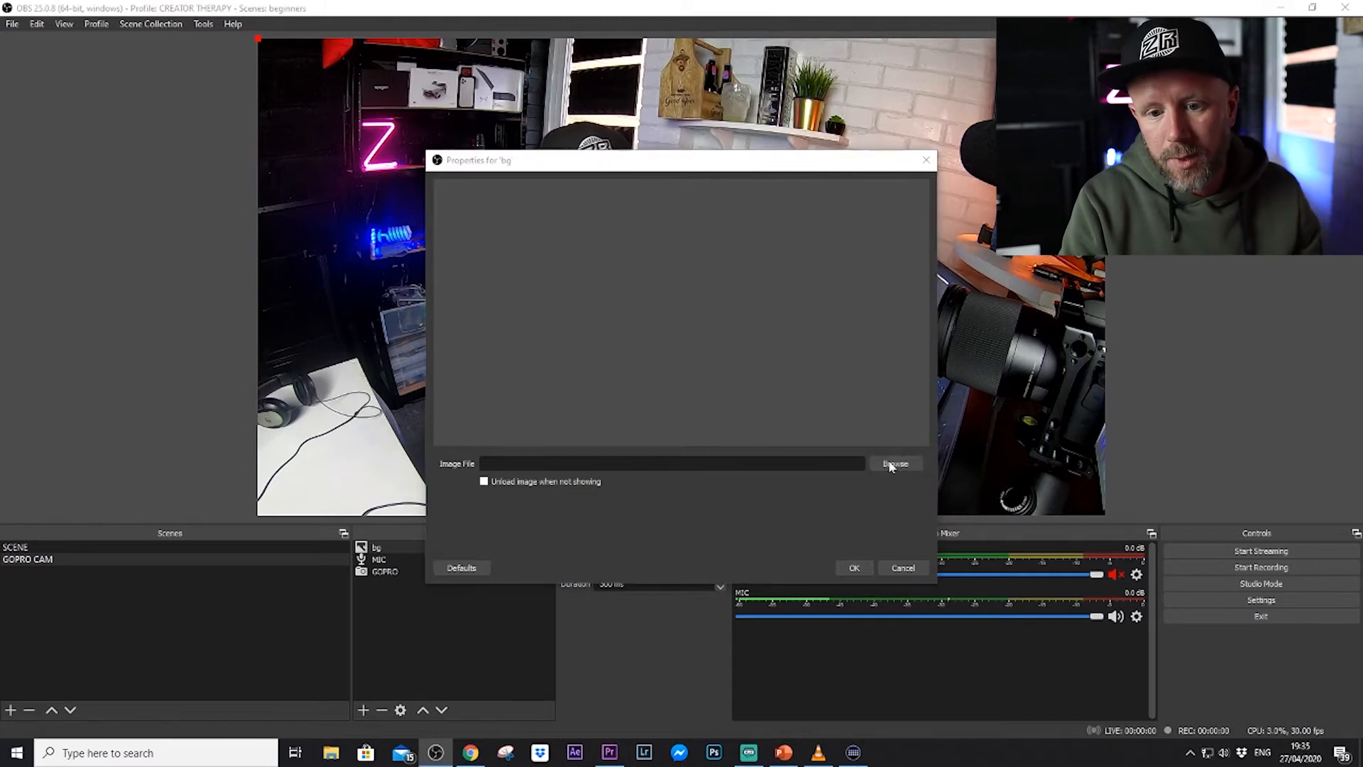
click(891, 465)
scroll(671, 384, down, 2)
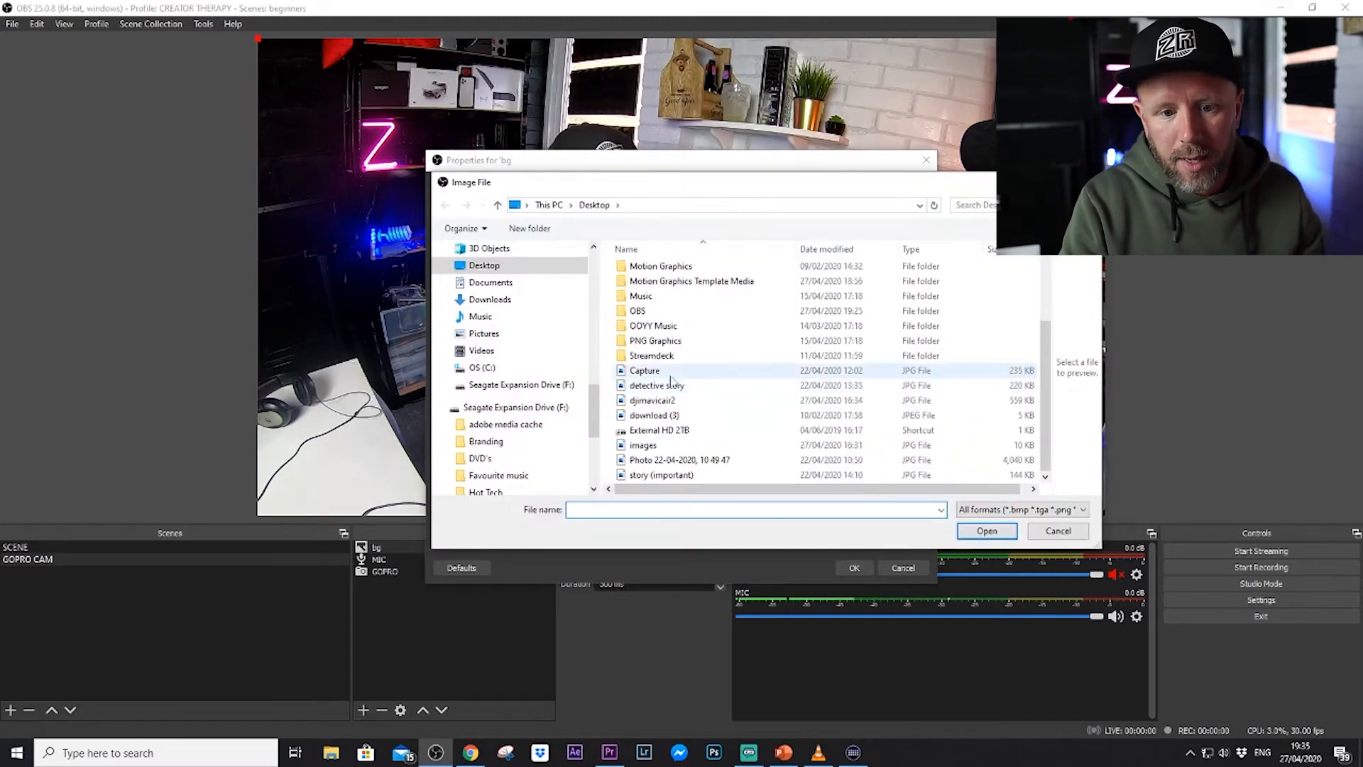
click(646, 445)
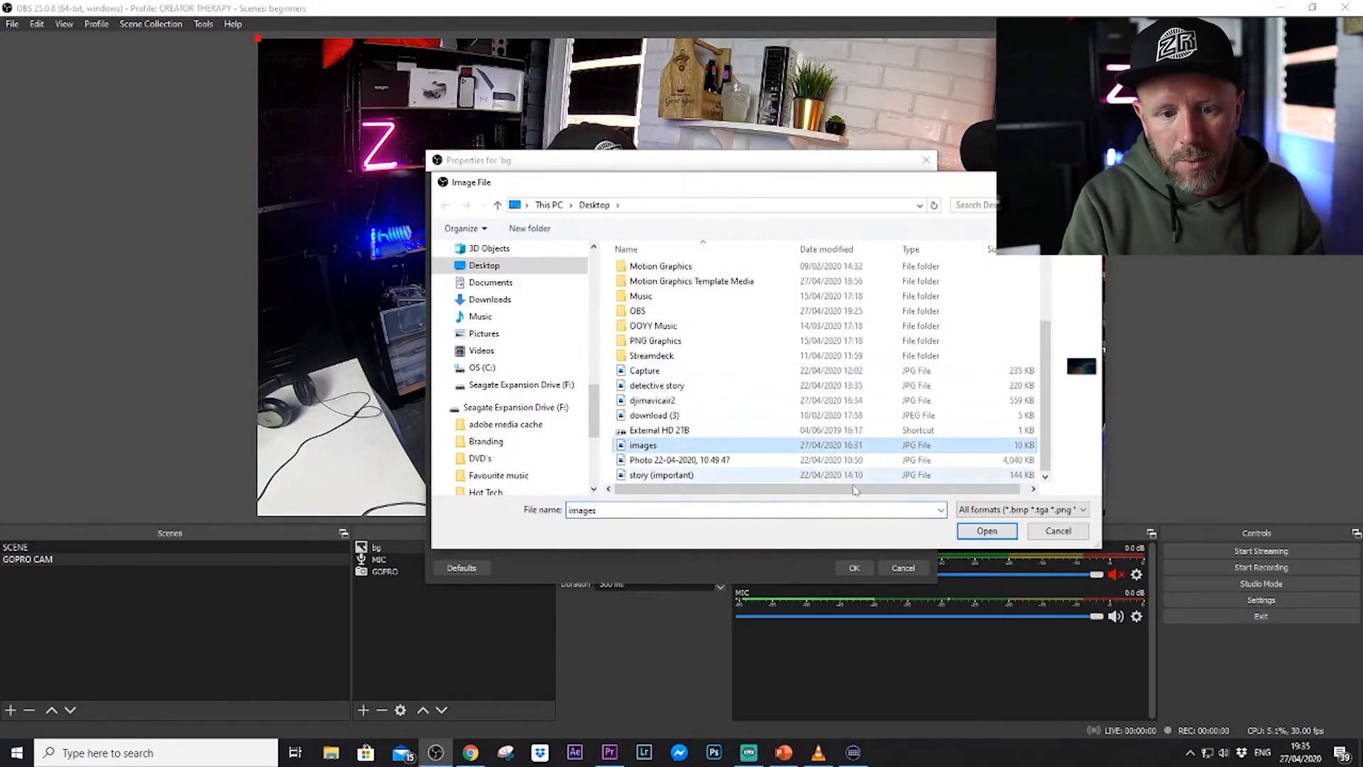
click(987, 531)
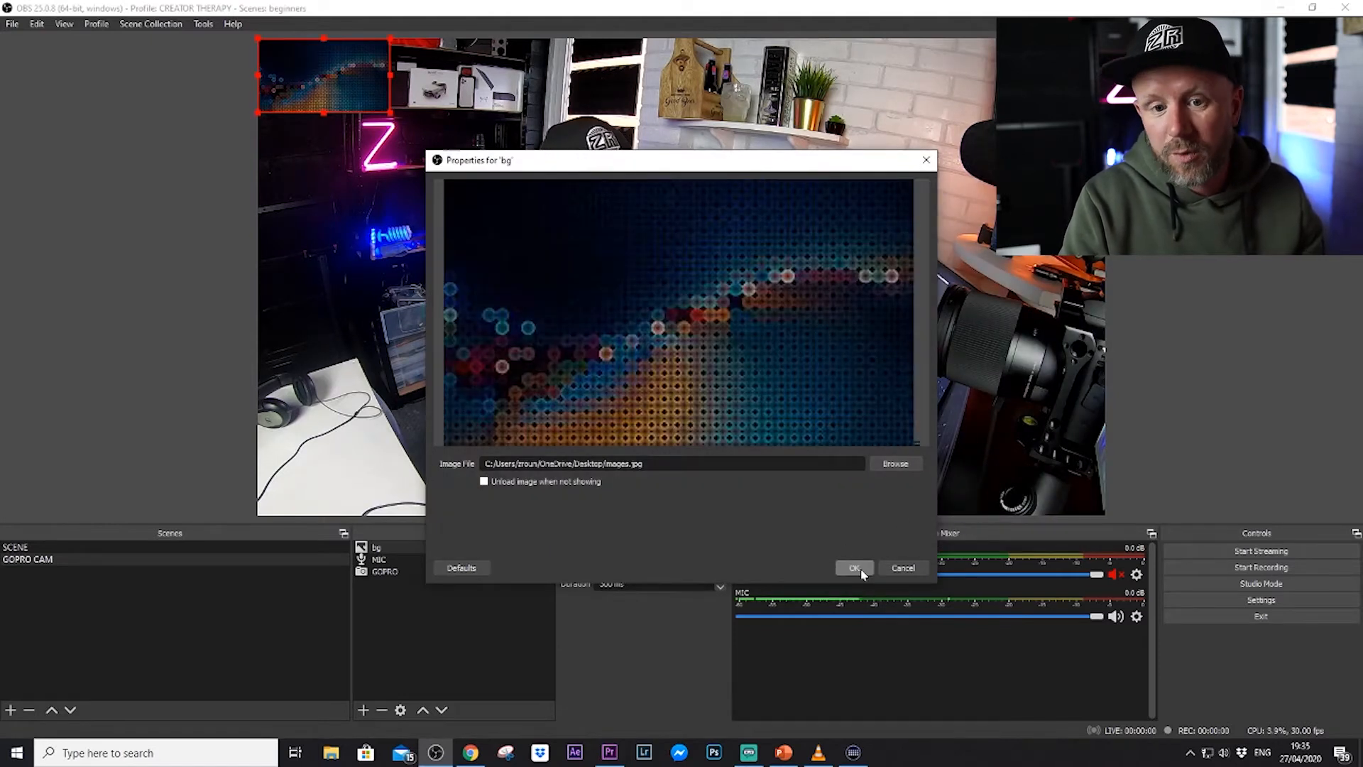
click(855, 568)
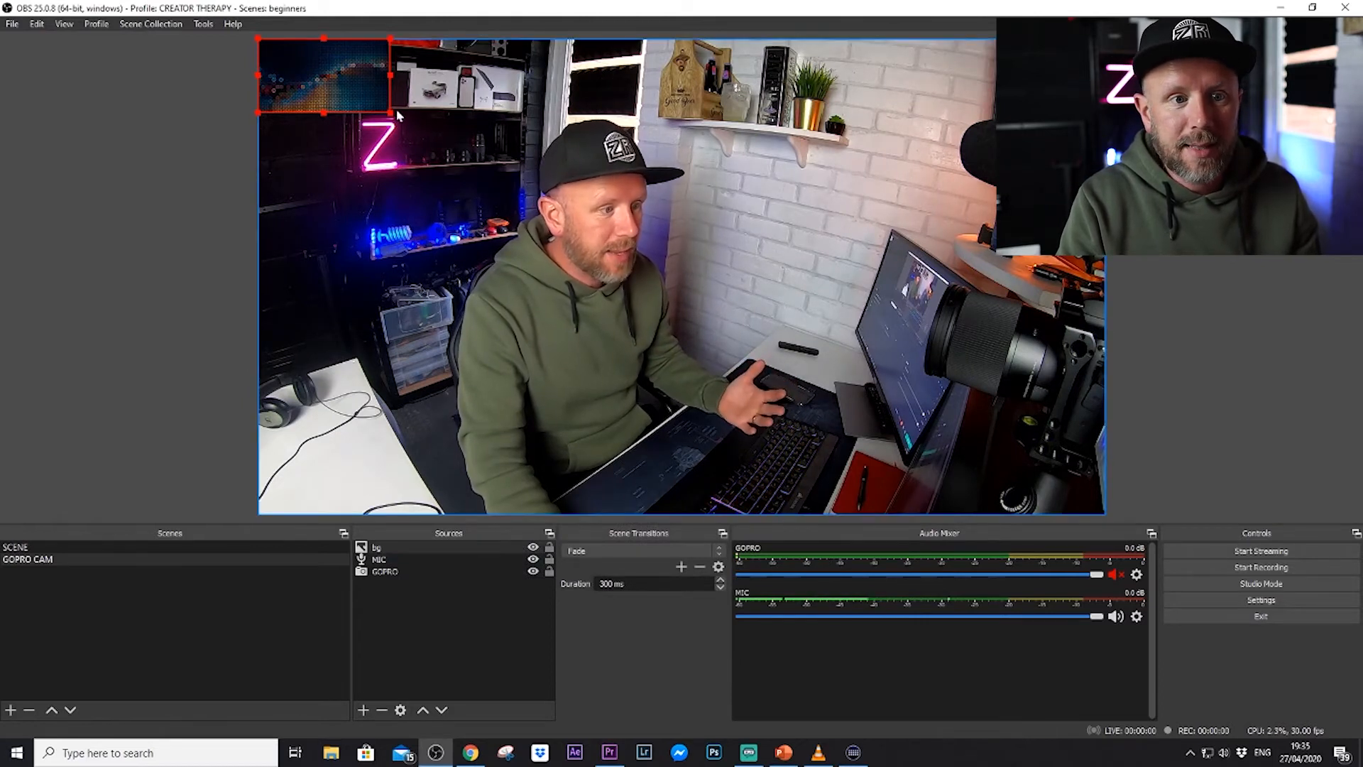
Enlarge the bg image to fill the canvas and move it below the GOPRO source in the stacking order.
drag(390, 113, 1107, 518)
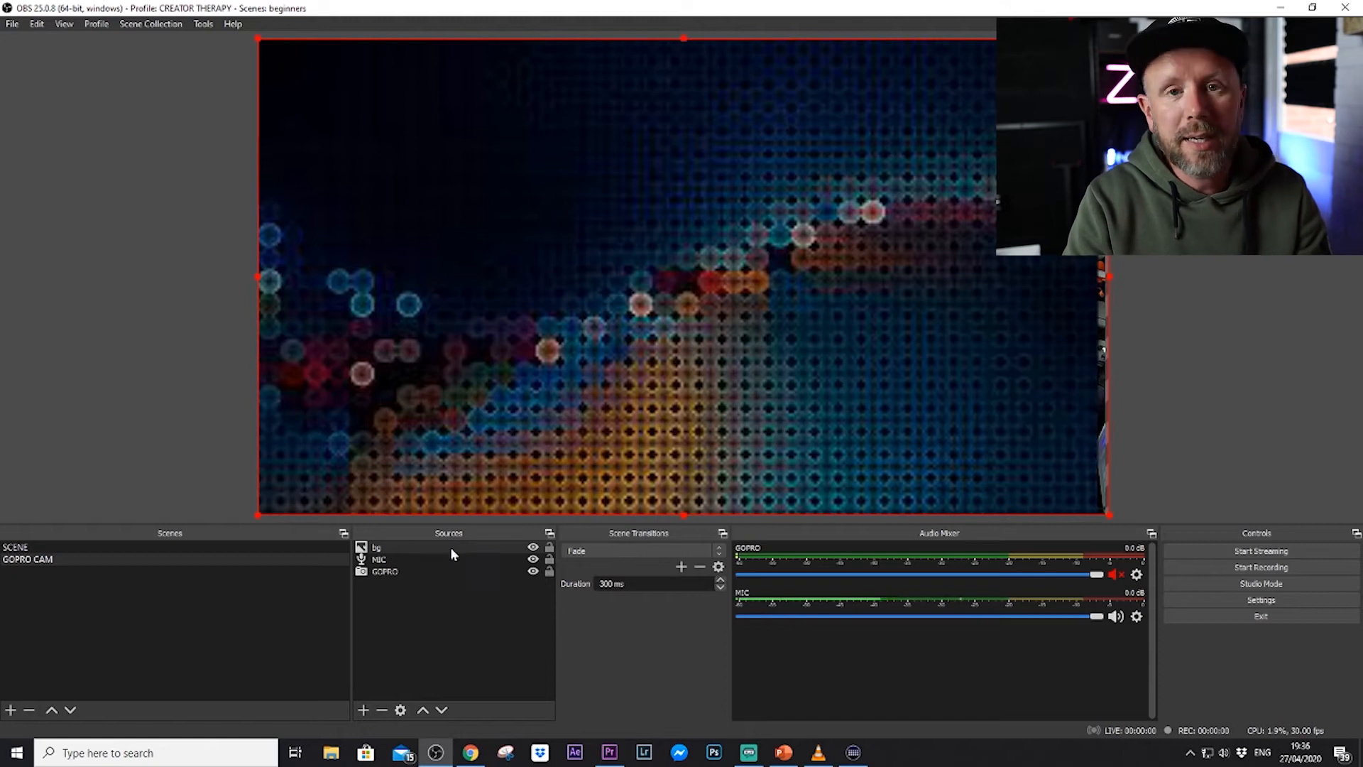
drag(449, 543, 463, 592)
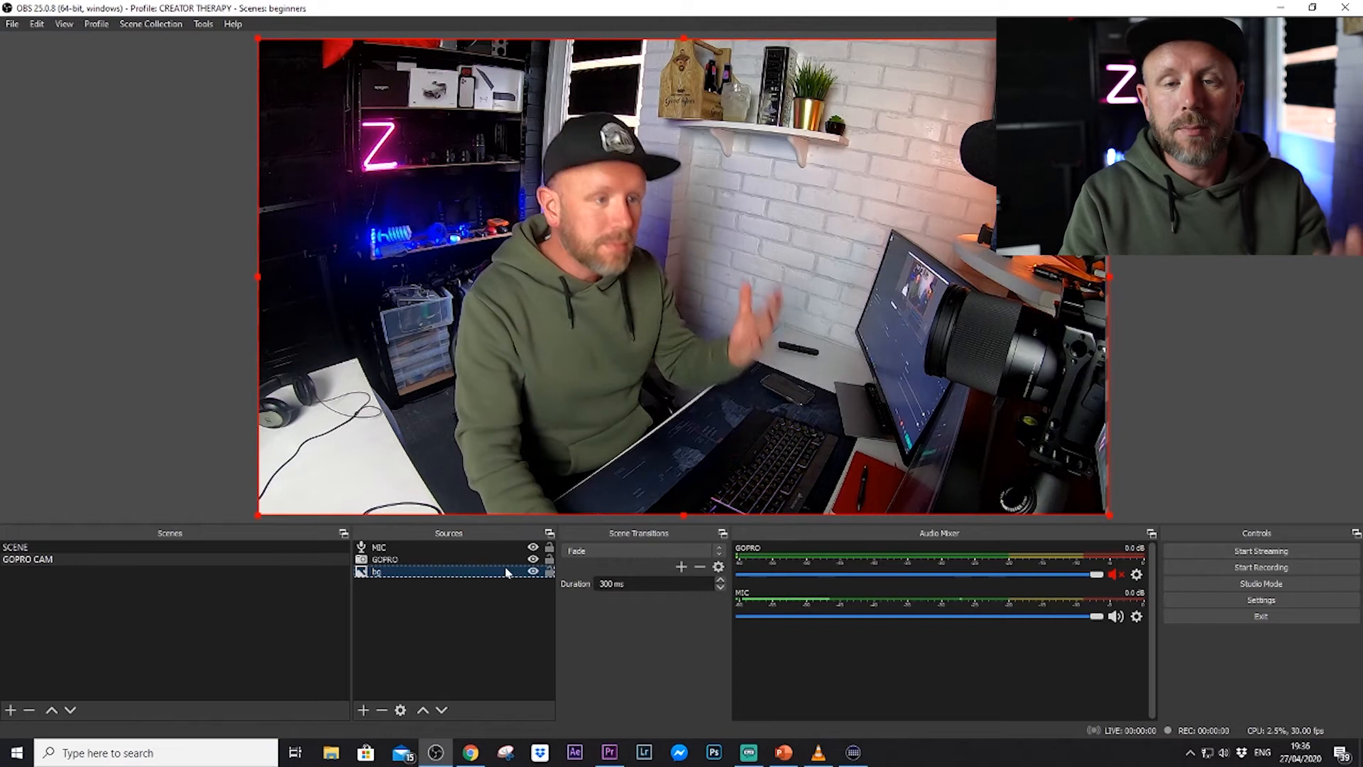
click(550, 570)
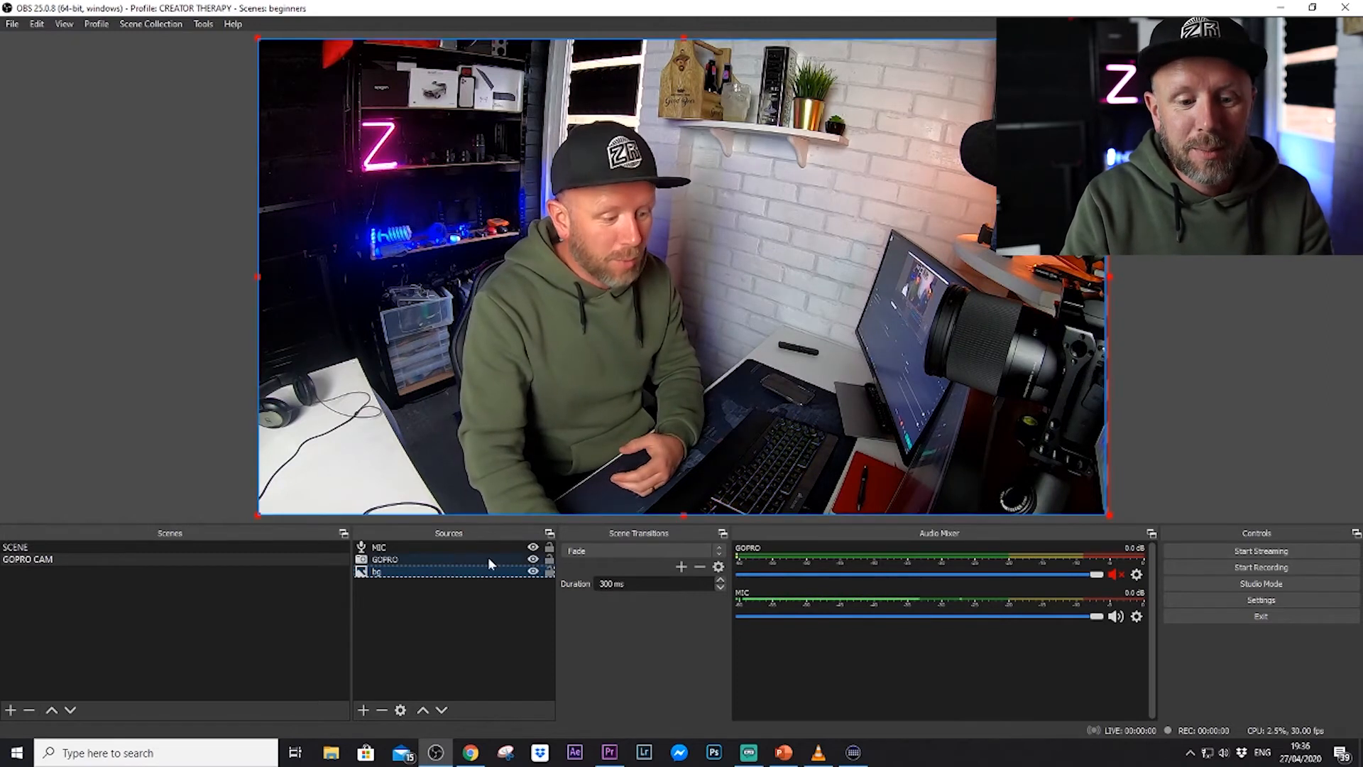
Fit a smaller GOPRO camera picture near the middle of the canvas over the background, and lock the scene's sources.
click(468, 560)
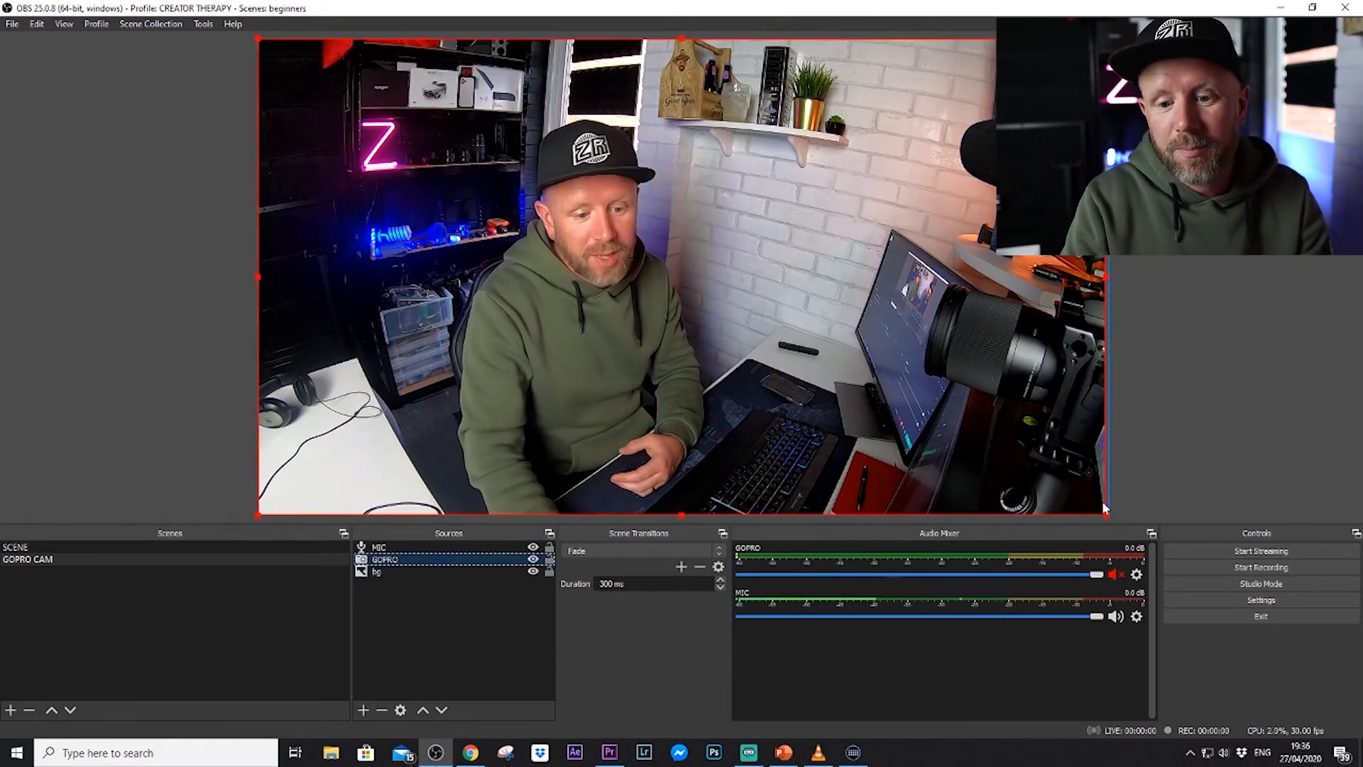
drag(1109, 518, 827, 382)
drag(706, 299, 820, 363)
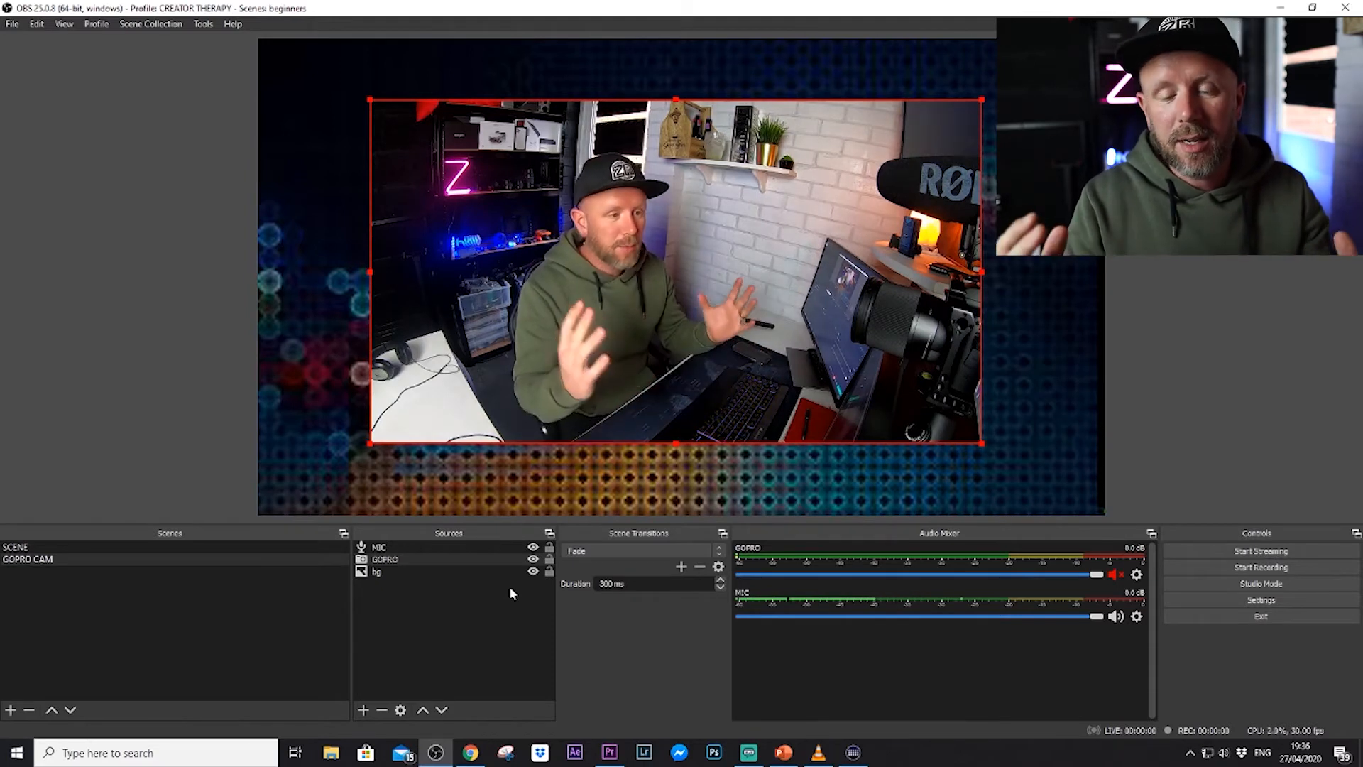
click(550, 559)
click(549, 571)
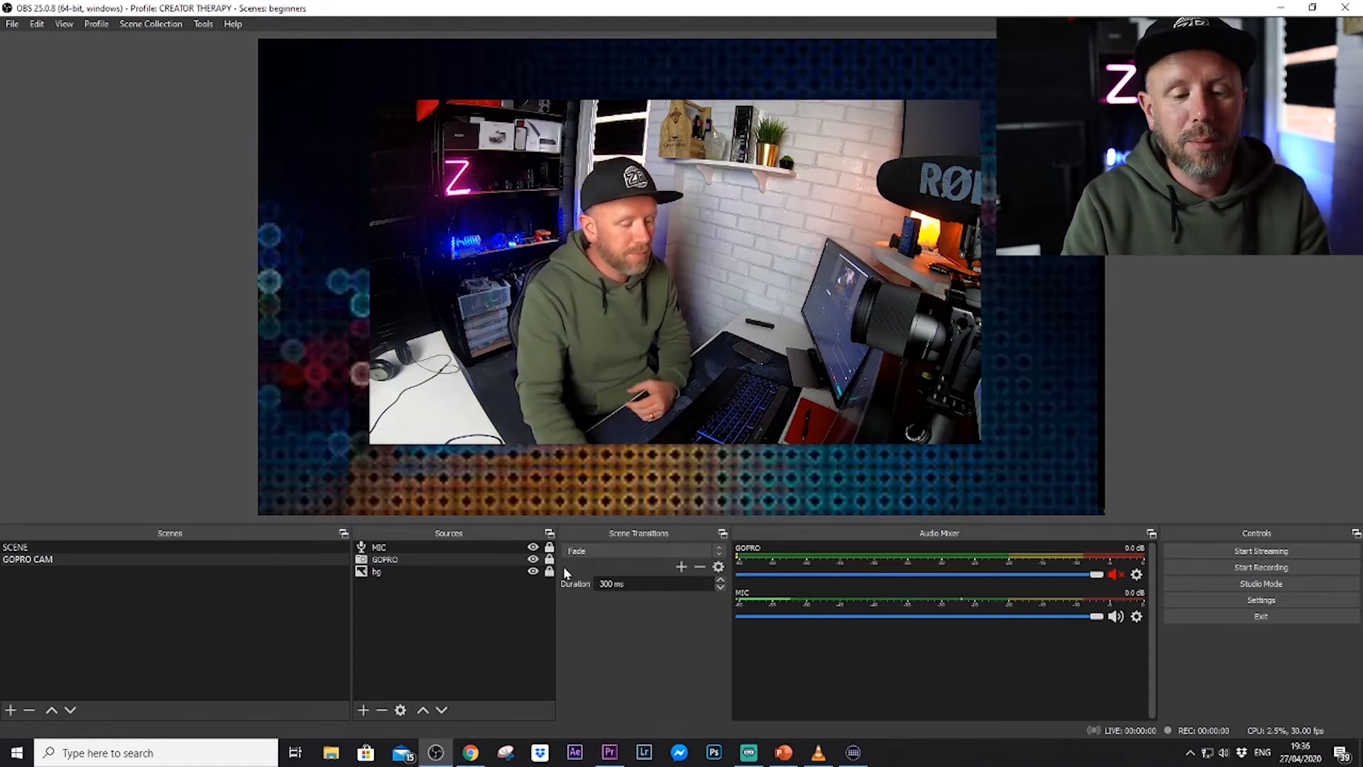
Add a Text (GDI+) source with the default name that reads "WELCOME TO MY LIVE STREAM".
click(363, 710)
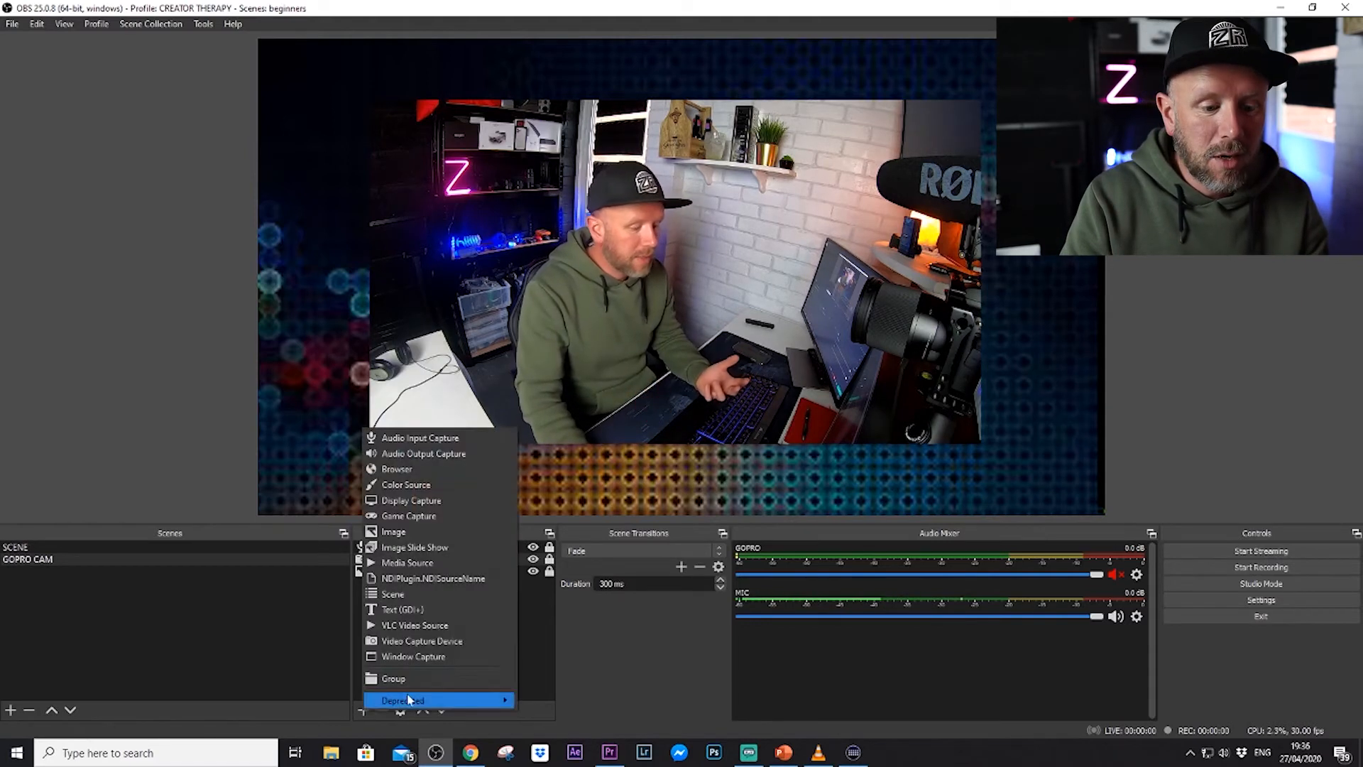
click(440, 609)
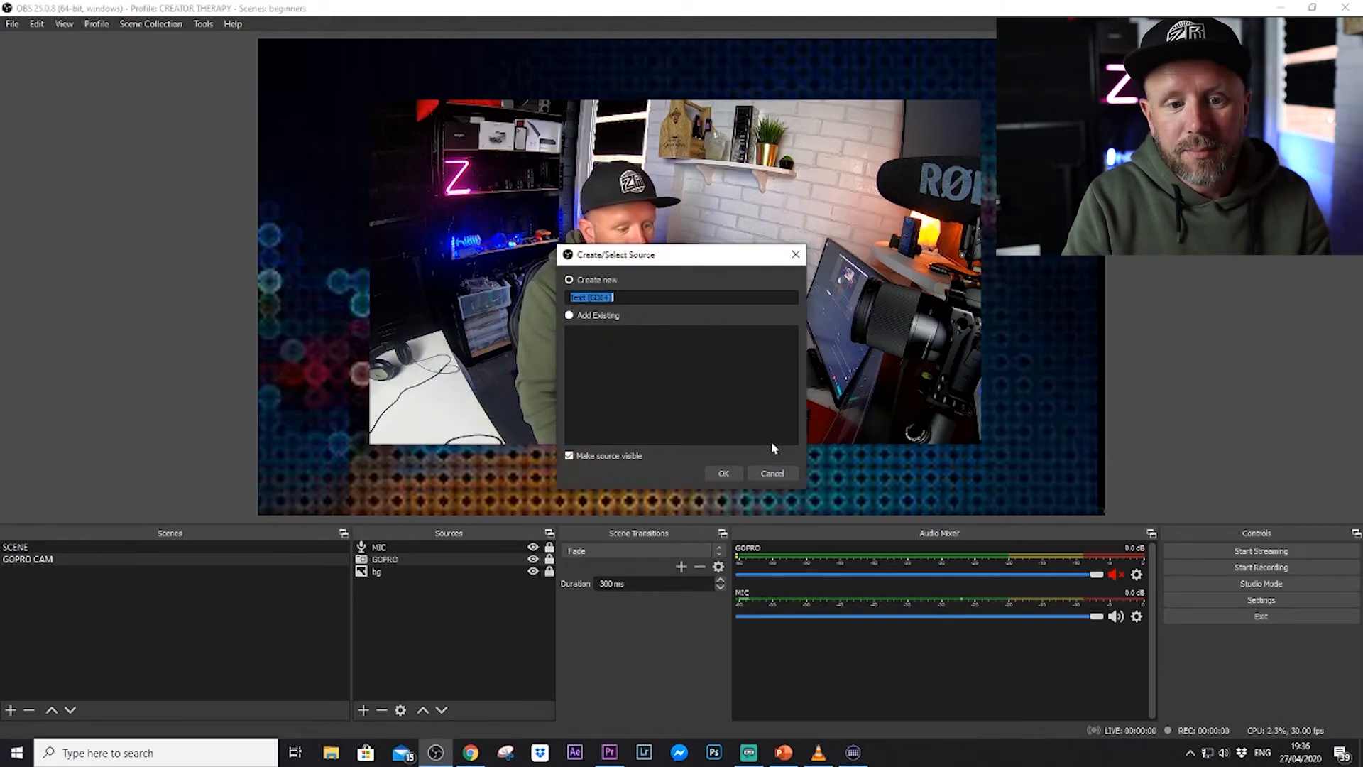
click(724, 473)
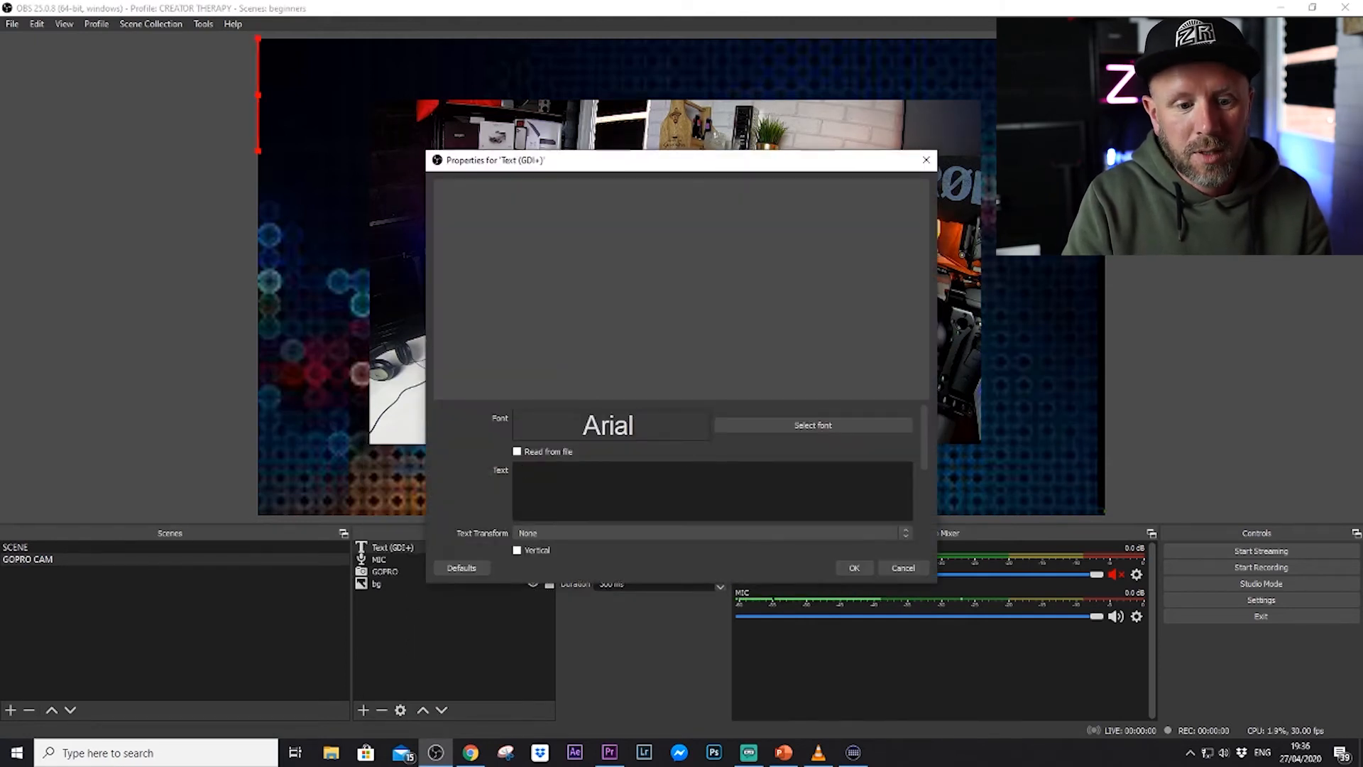
text(WELCOME TO )
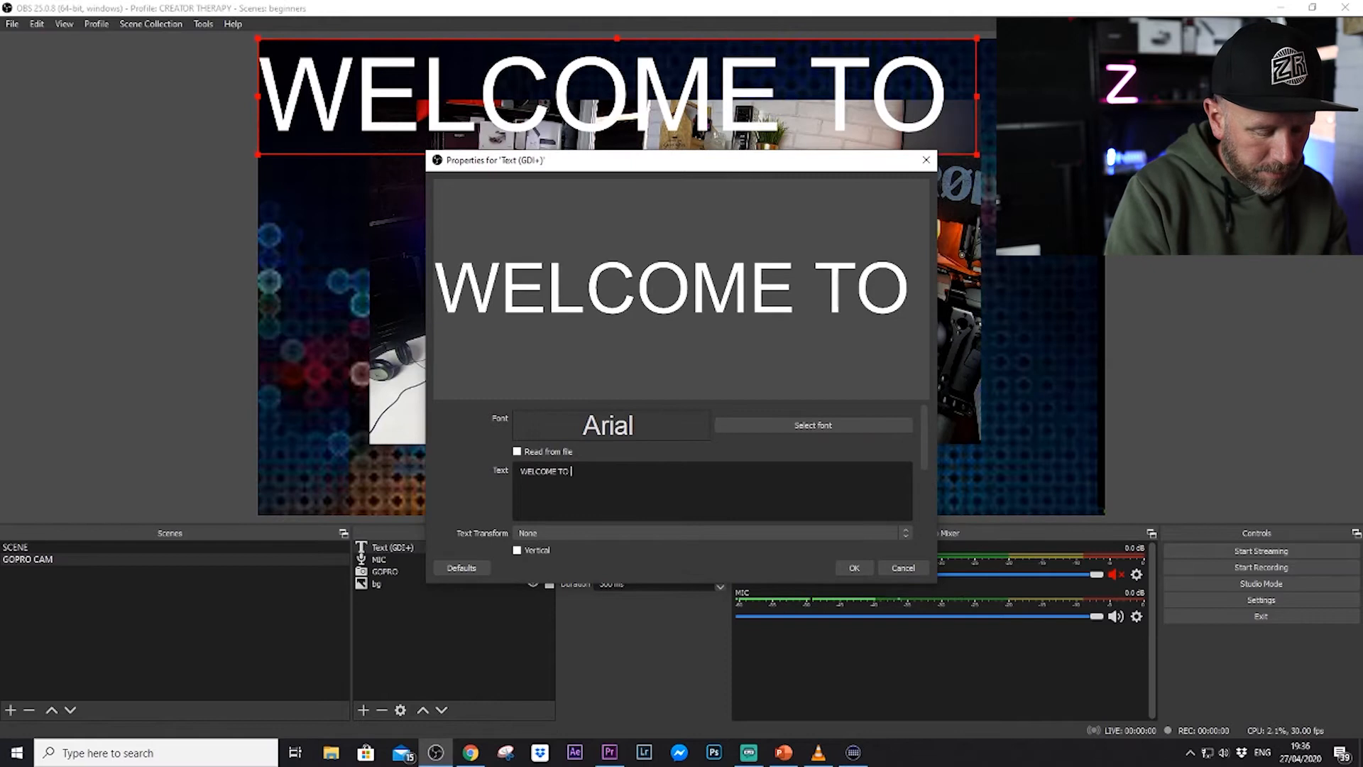
text(MY LIVE)
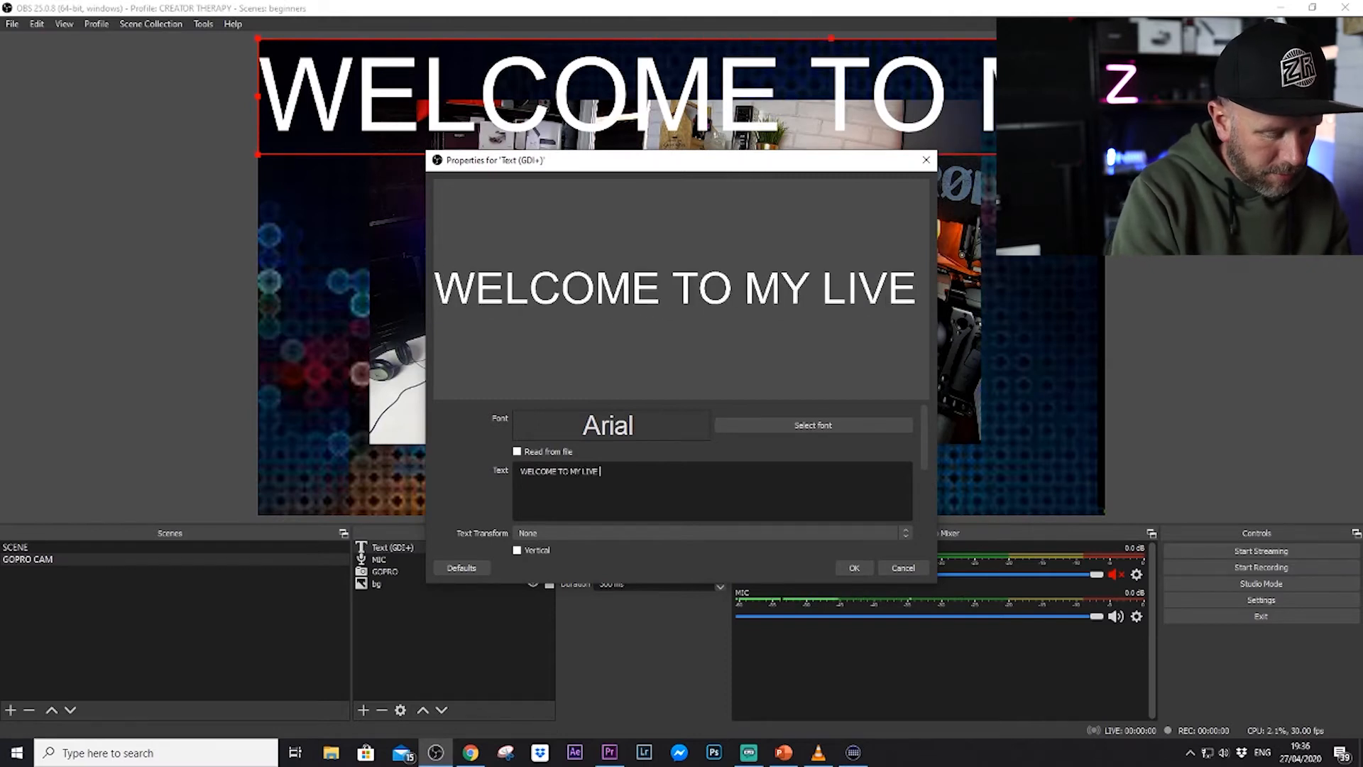
text( STREAM)
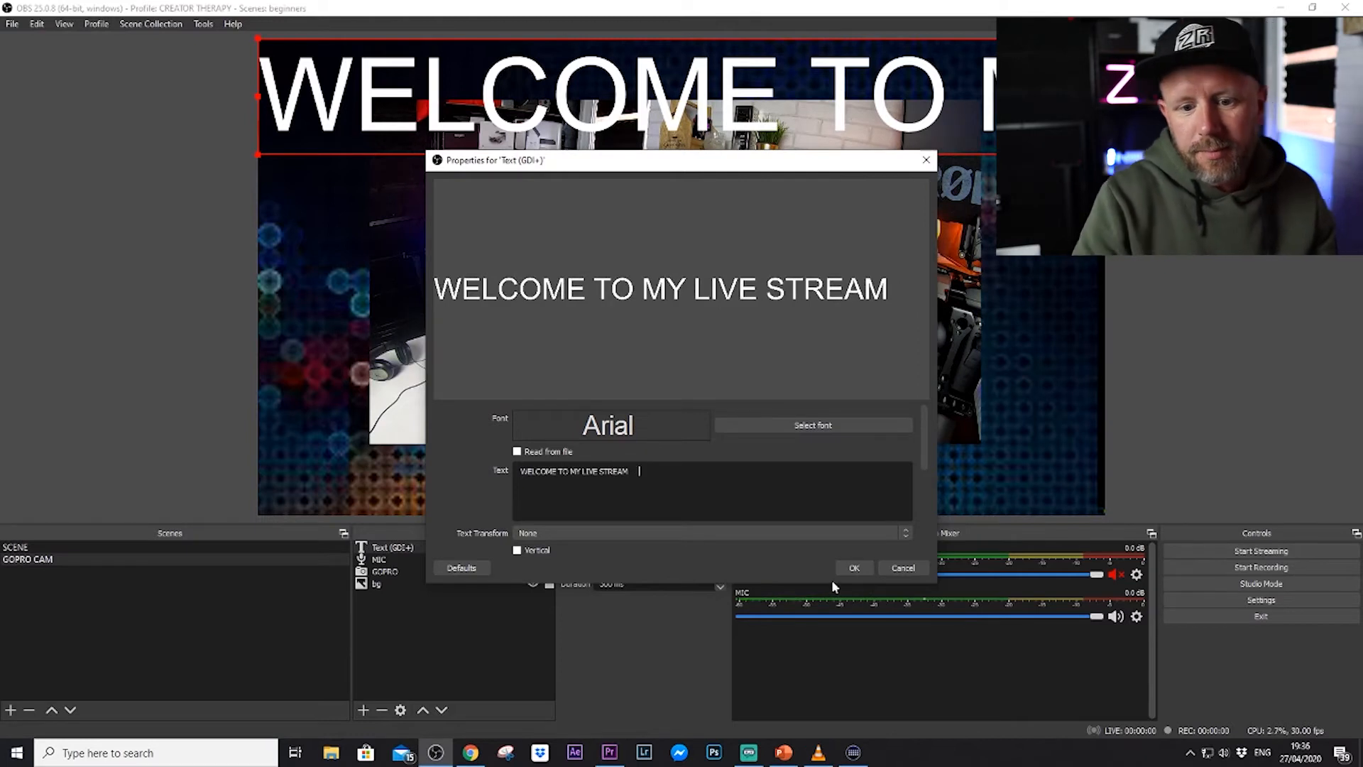
click(854, 568)
Shrink the welcome text and place it roughly centred below the GOPRO camera picture, over the lower strip of the background.
drag(673, 196, 700, 262)
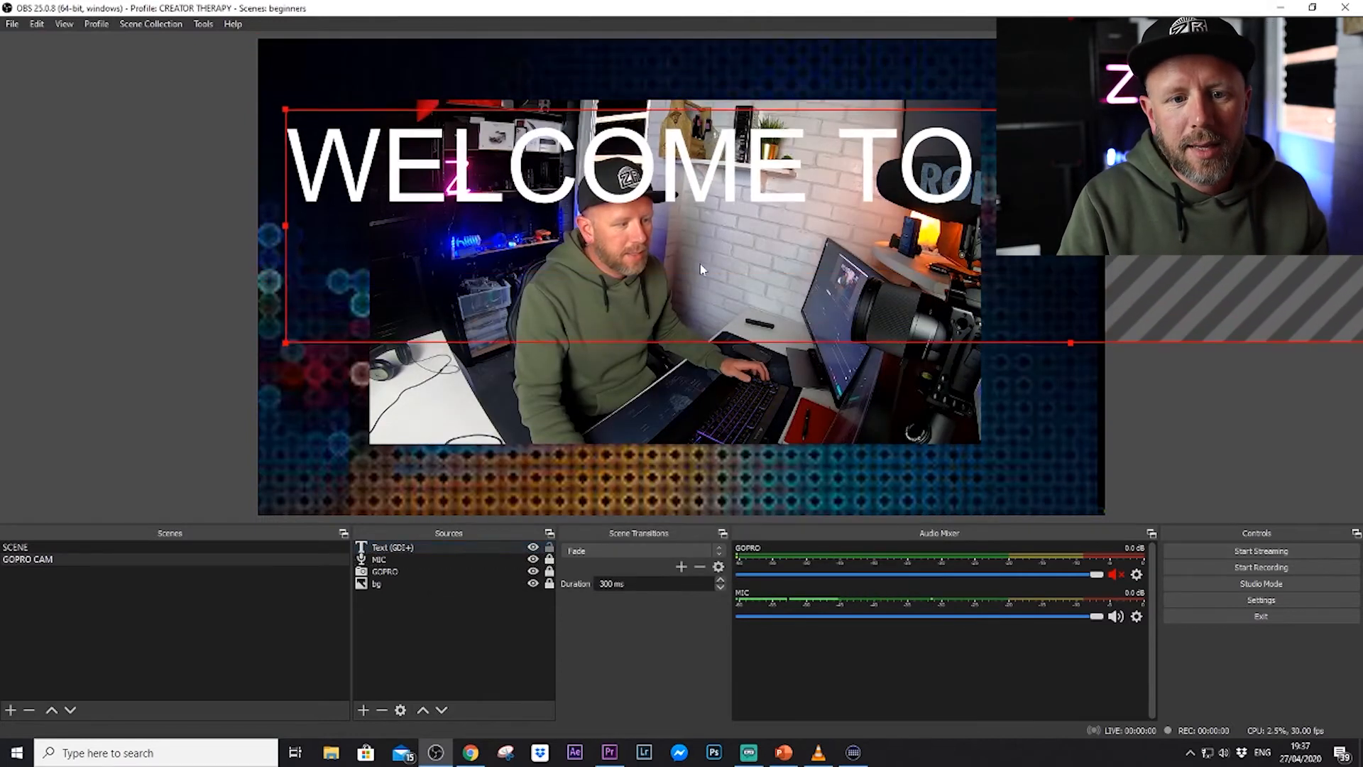
click(276, 87)
drag(375, 188, 327, 151)
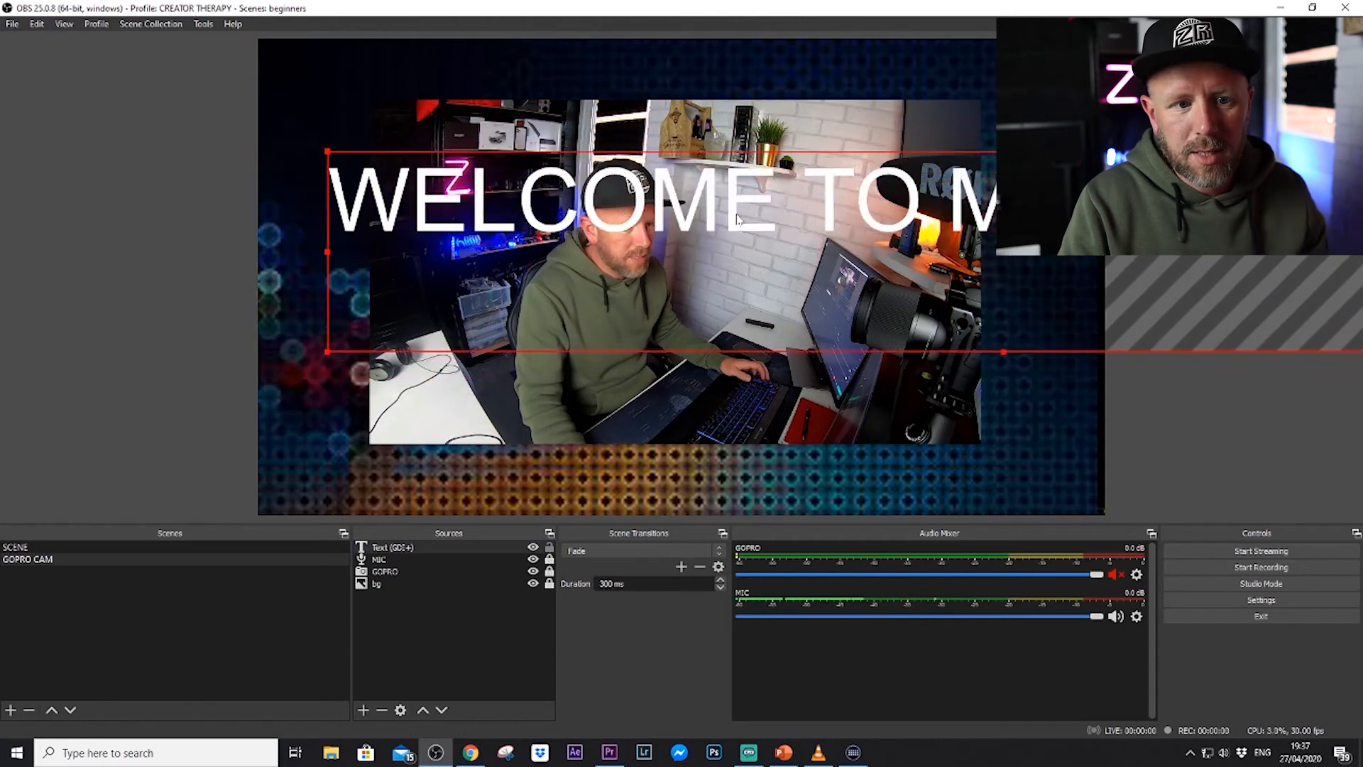
drag(737, 215, 769, 213)
drag(359, 151, 819, 274)
drag(972, 321, 580, 499)
click(984, 482)
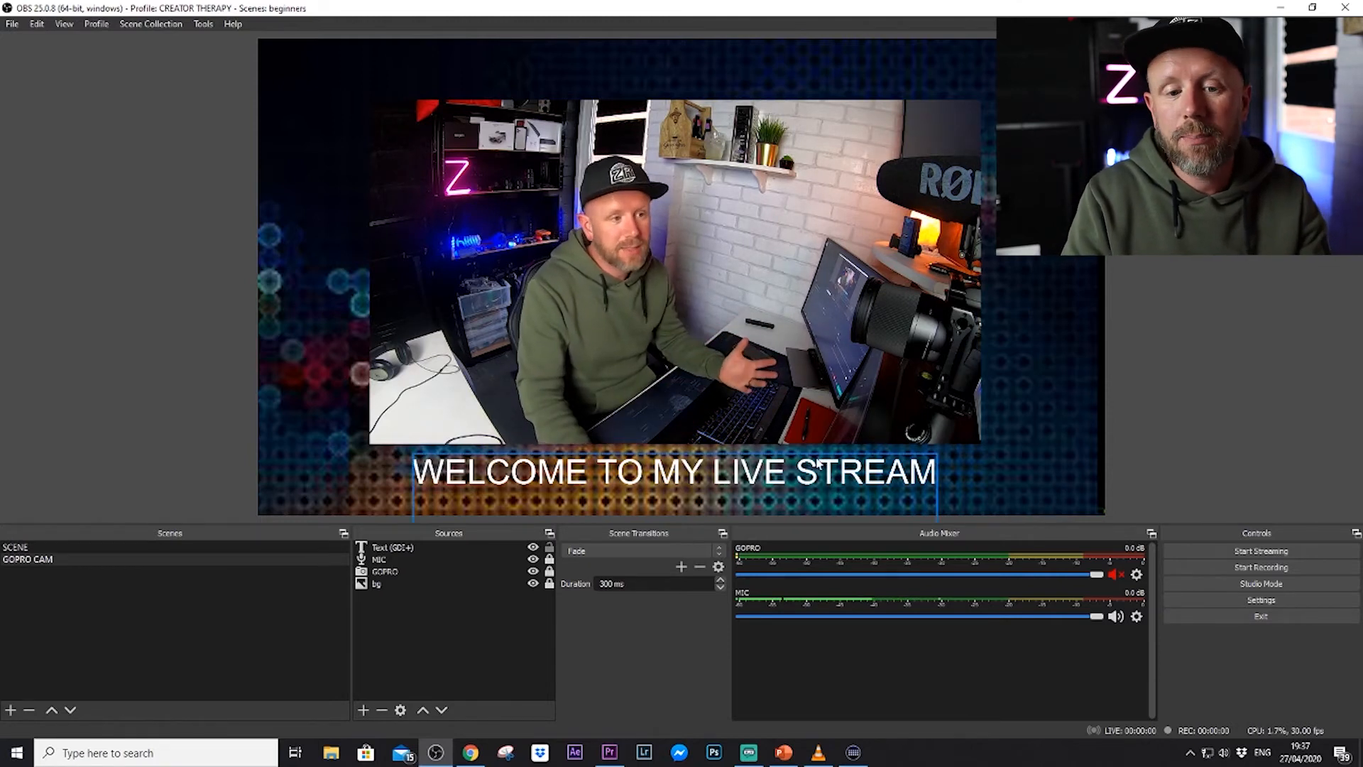
Add a Scroll effect filter to the welcome text source, keeping the default filter name.
click(693, 477)
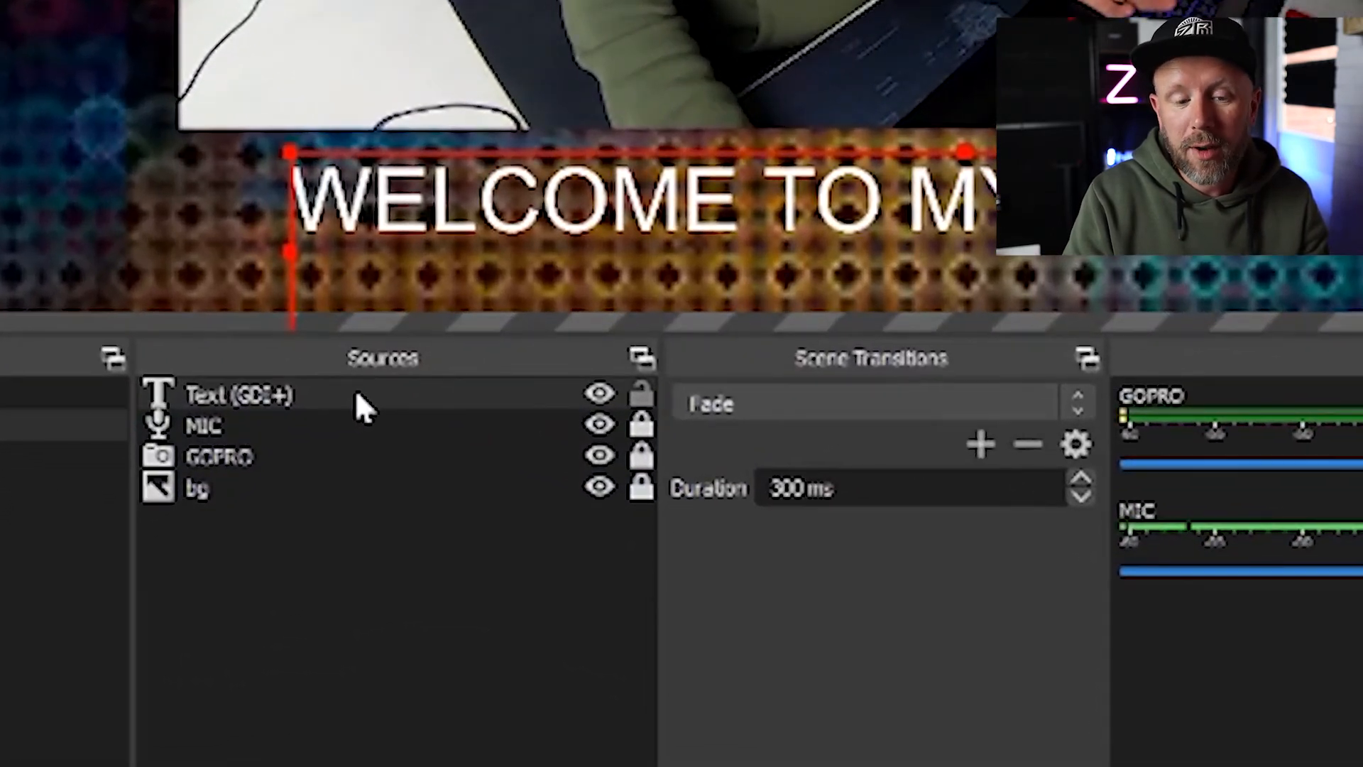
right_click(357, 395)
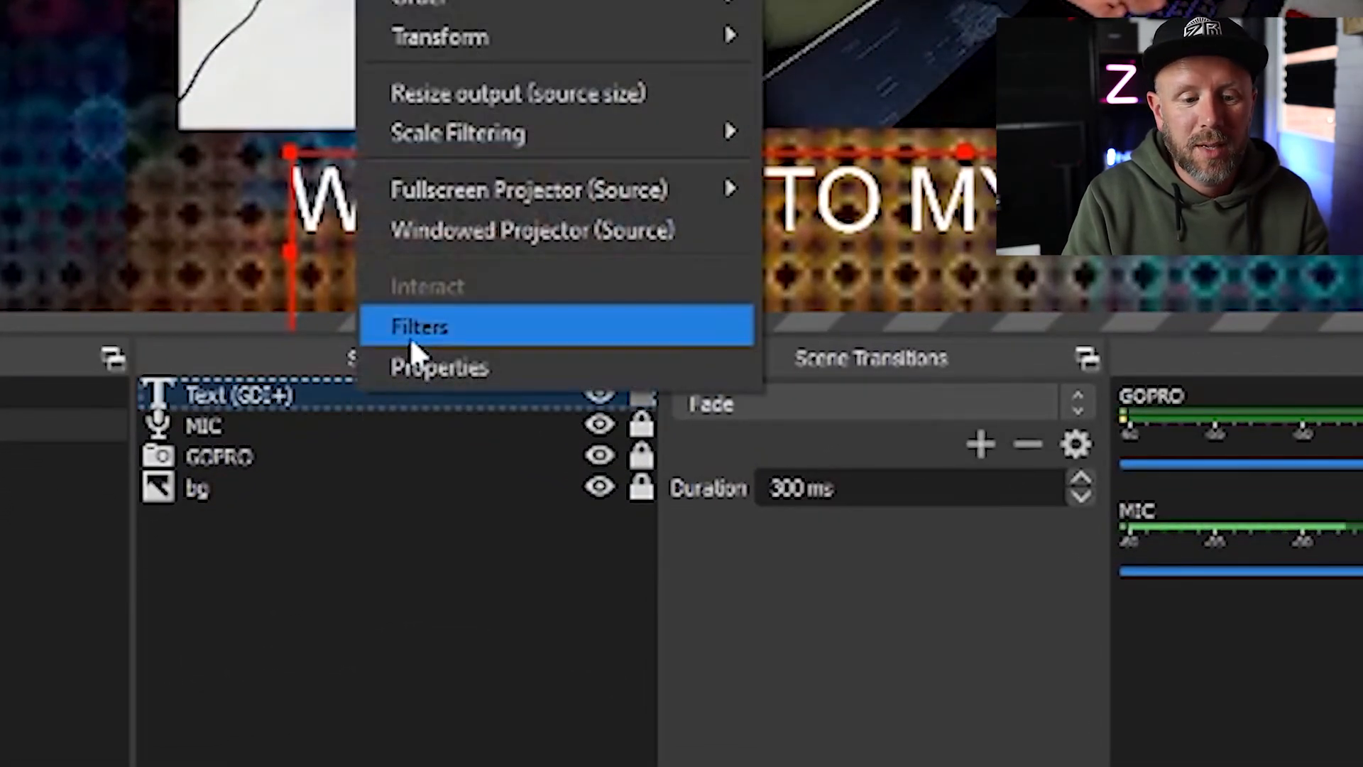
click(421, 327)
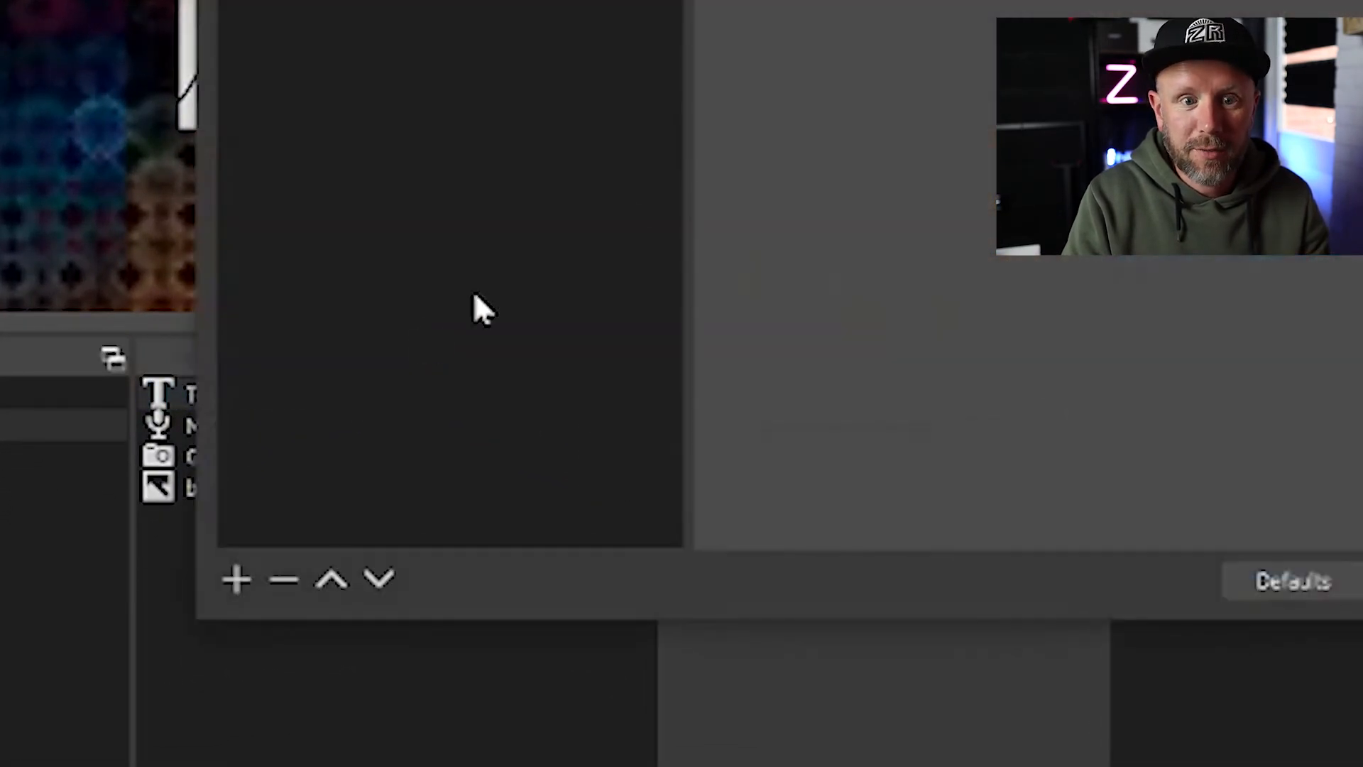
click(237, 579)
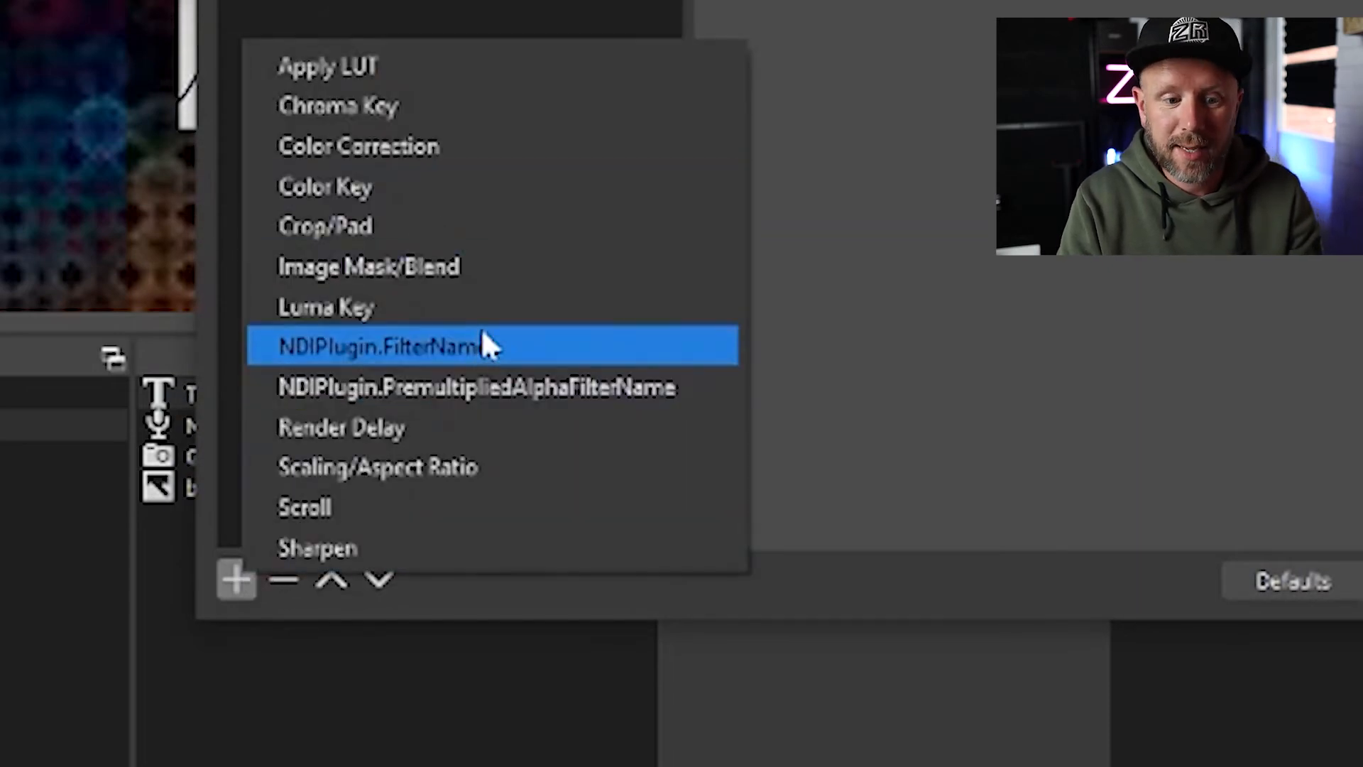
click(453, 507)
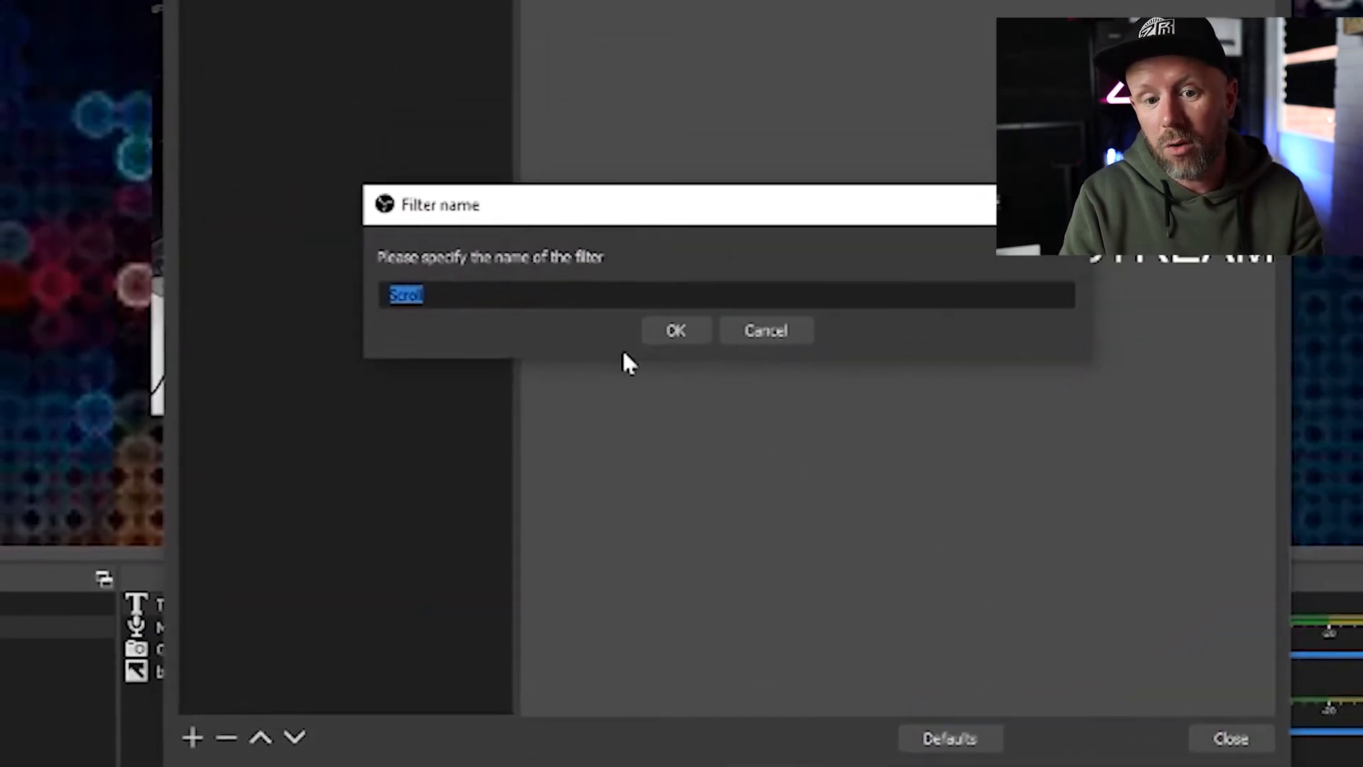
click(753, 222)
Set the Scroll filter's horizontal speed to 217, close the filter settings and lock the text source.
drag(850, 473, 941, 474)
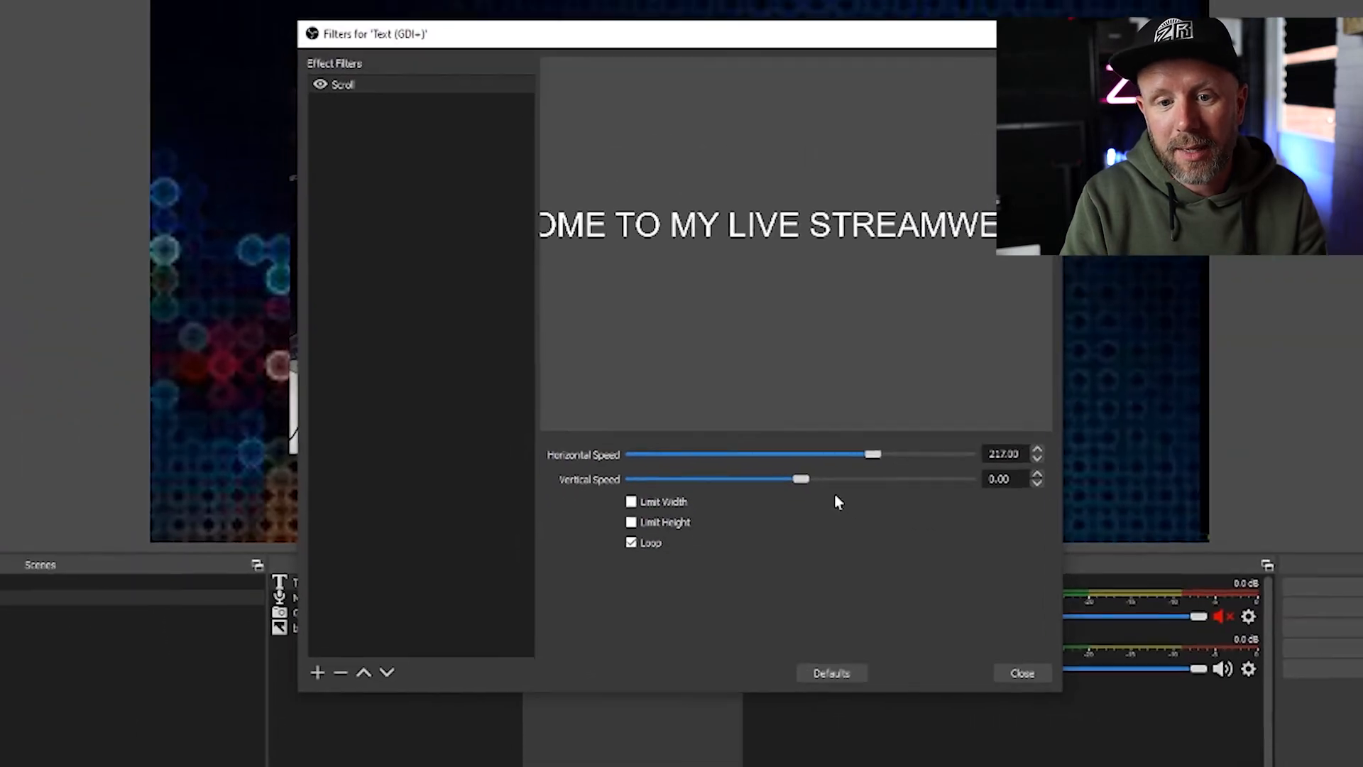
click(1022, 673)
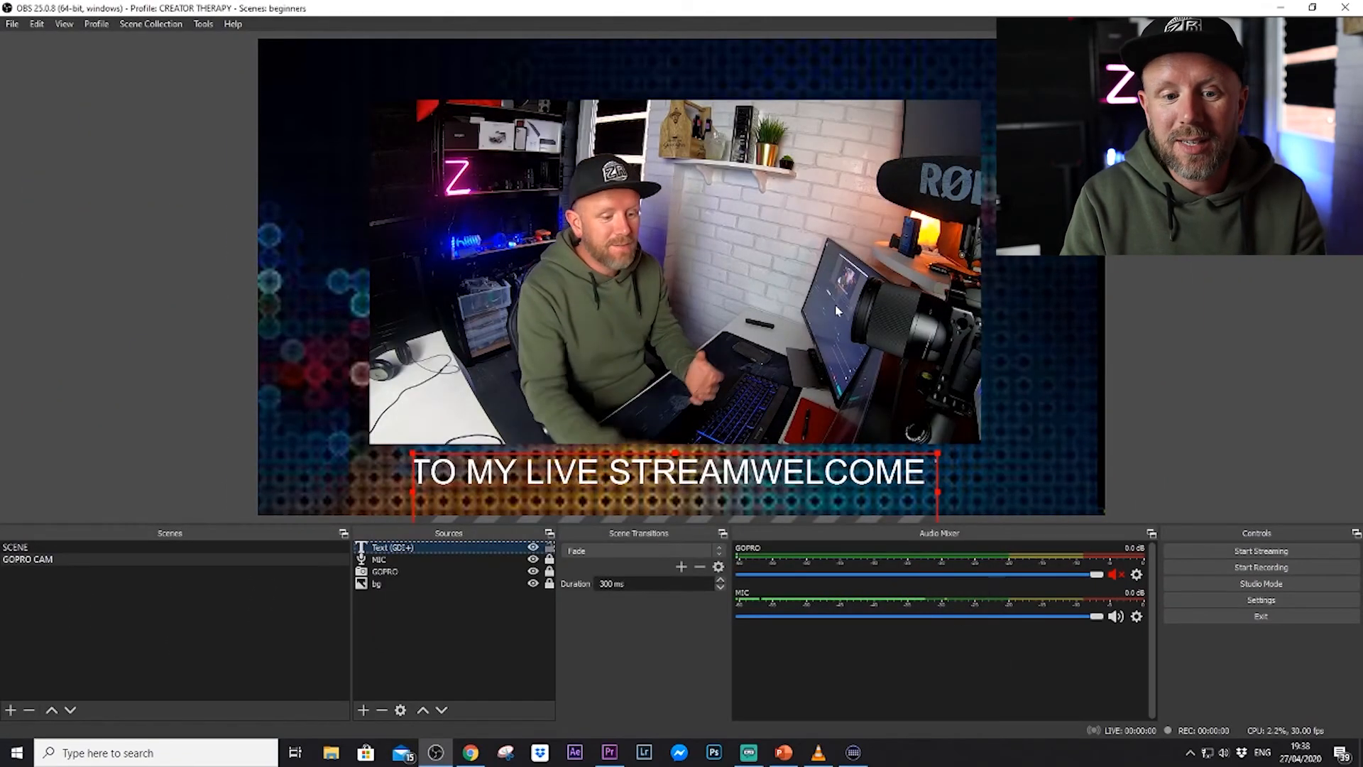
click(549, 548)
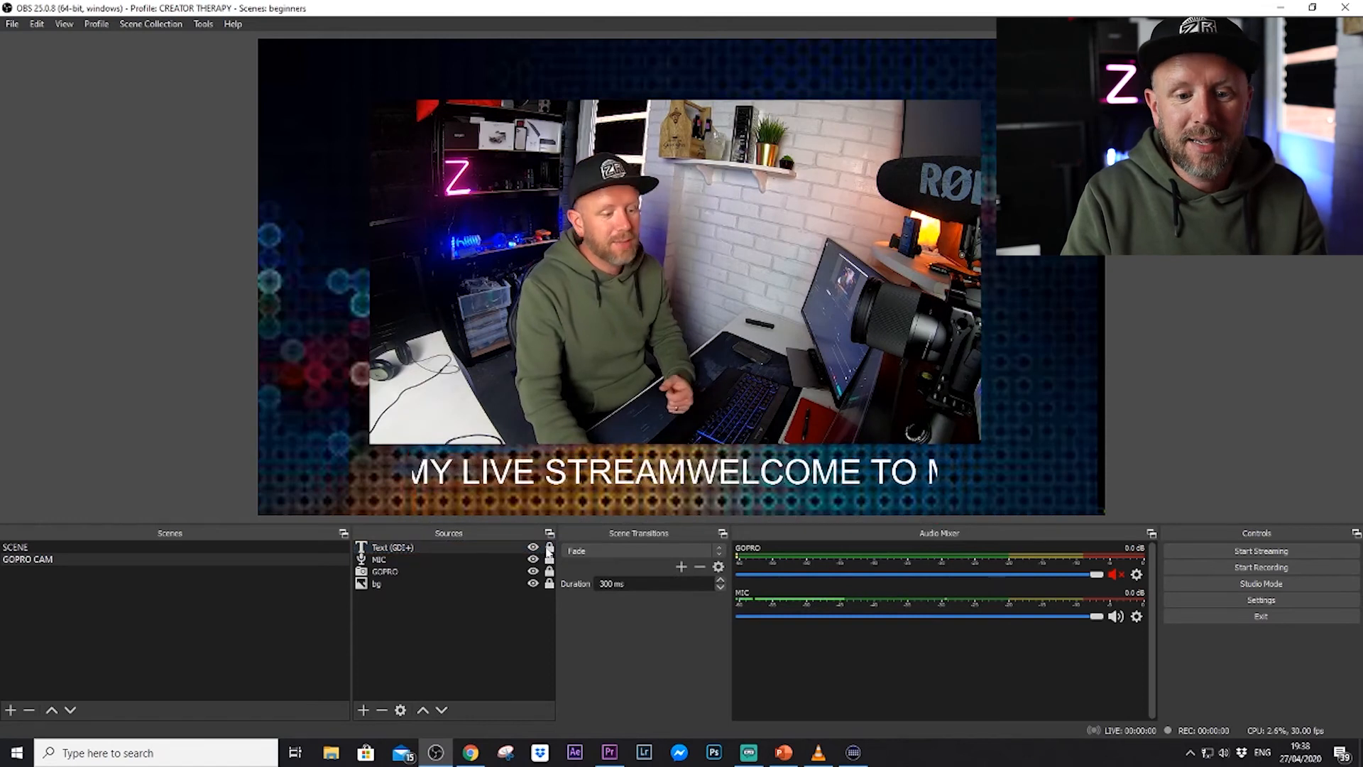